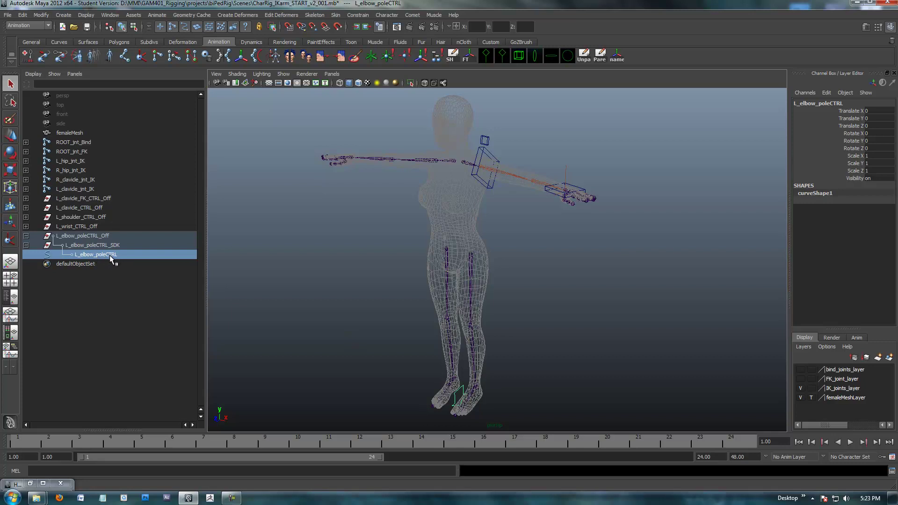
Orbit in on the arm and hand, picking the pole offset group and then the arm's IK handle
{"action": "left_click", "coordinate": [92, 237]}
{"action": "left_click_drag", "start_coordinate": [557, 312], "coordinate": [509, 241], "text": "alt"}
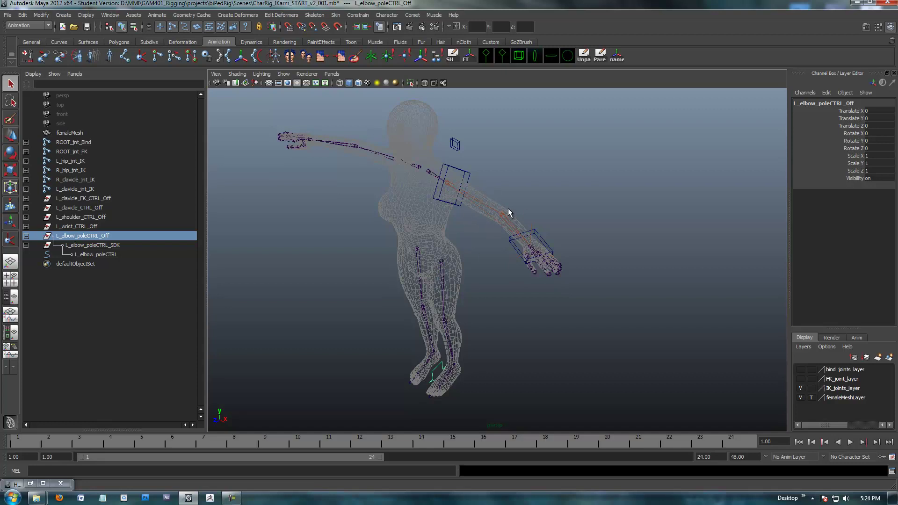
{"action": "left_click_drag", "start_coordinate": [508, 211], "coordinate": [519, 240], "text": "alt"}
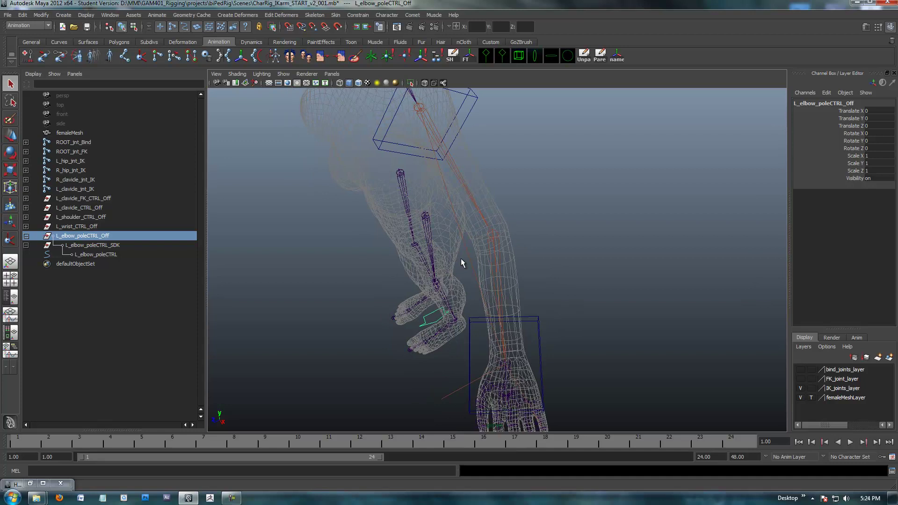
{"action": "left_click_drag", "start_coordinate": [467, 265], "coordinate": [467, 264]}
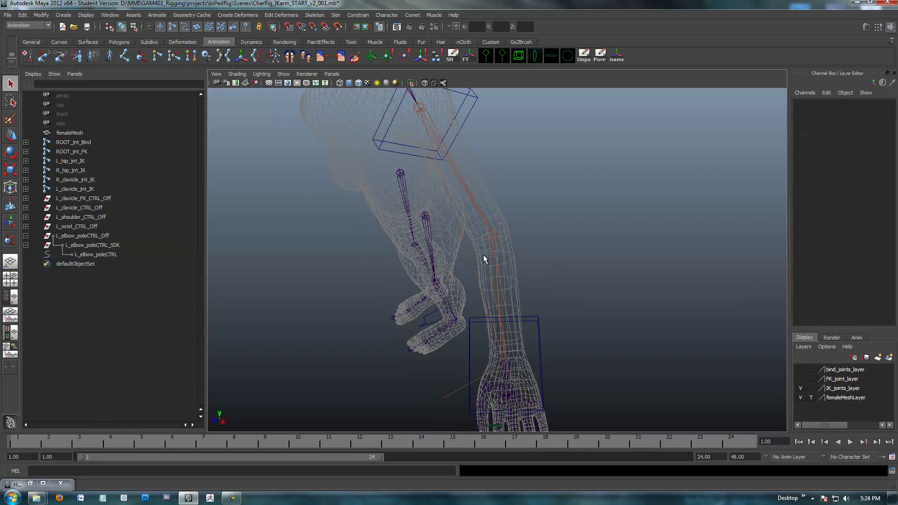
{"action": "left_click", "coordinate": [460, 390]}
{"action": "left_click_drag", "start_coordinate": [535, 244], "coordinate": [500, 291], "text": "alt"}
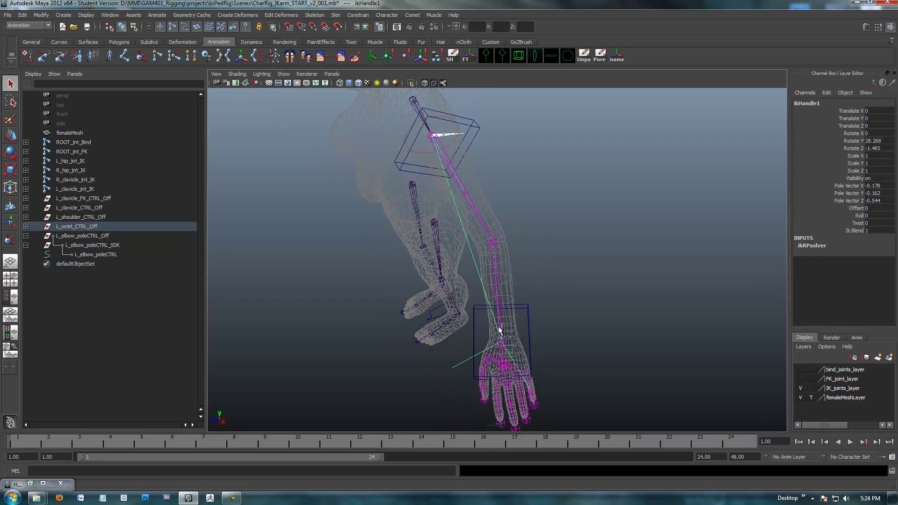
Select the wrist, elbow and shoulder IK joints together in the viewport
{"action": "left_click", "coordinate": [505, 340]}
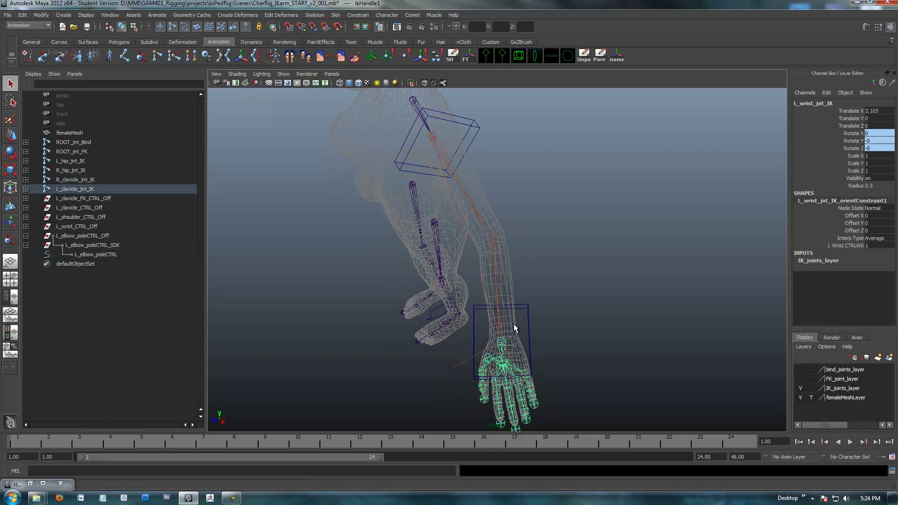
{"action": "left_click", "coordinate": [494, 239]}
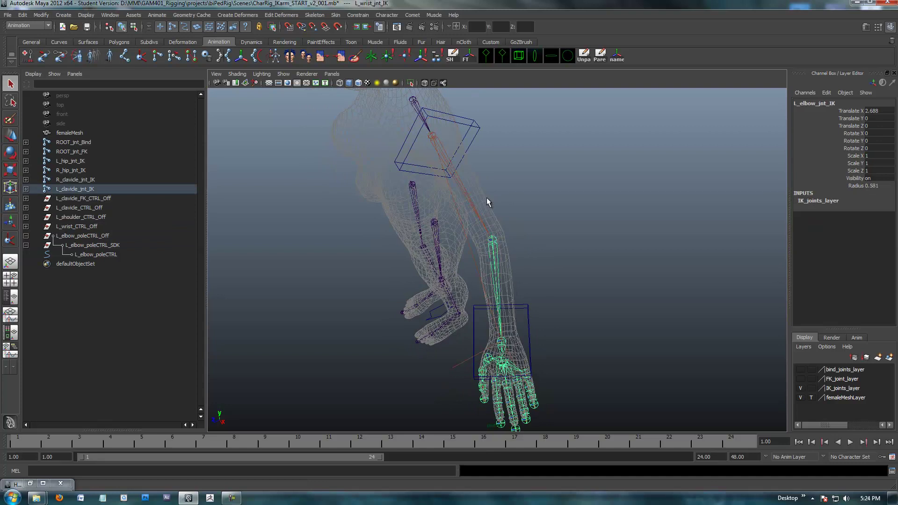
{"action": "left_click", "coordinate": [432, 136]}
{"action": "left_click", "coordinate": [465, 368]}
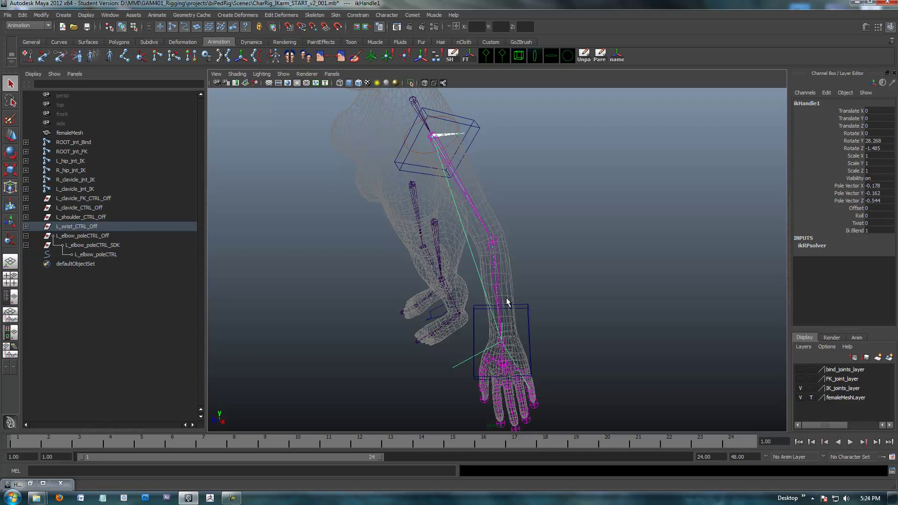
{"action": "left_click_drag", "start_coordinate": [425, 366], "coordinate": [407, 352], "text": "alt"}
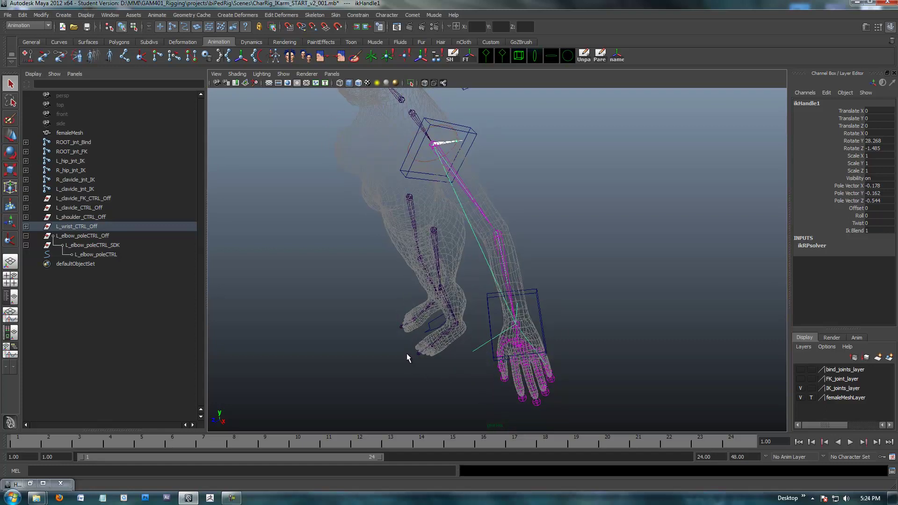
{"action": "left_click", "coordinate": [596, 279]}
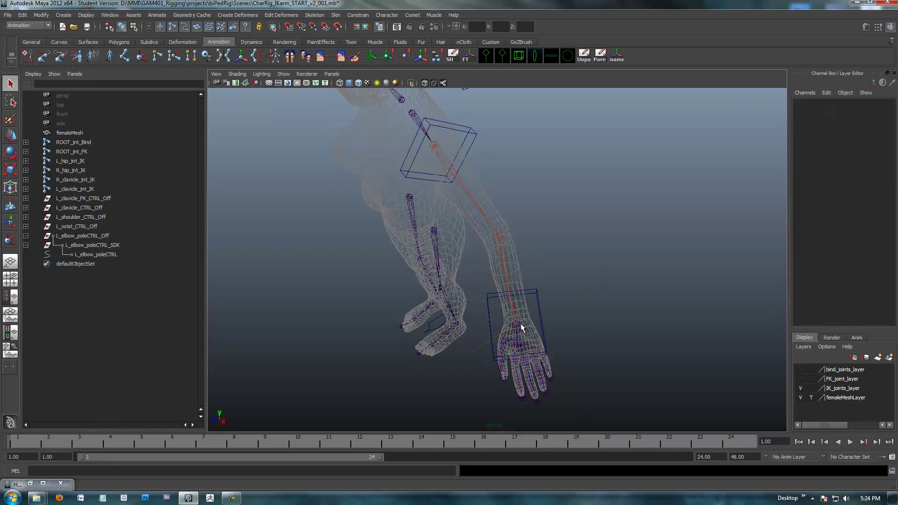
{"action": "left_click", "coordinate": [521, 324]}
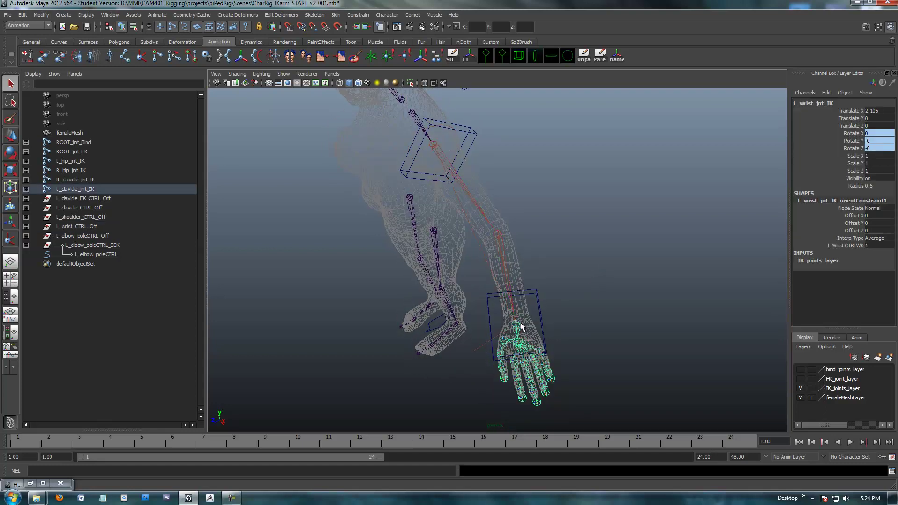
{"action": "left_click", "coordinate": [498, 236], "text": "shift"}
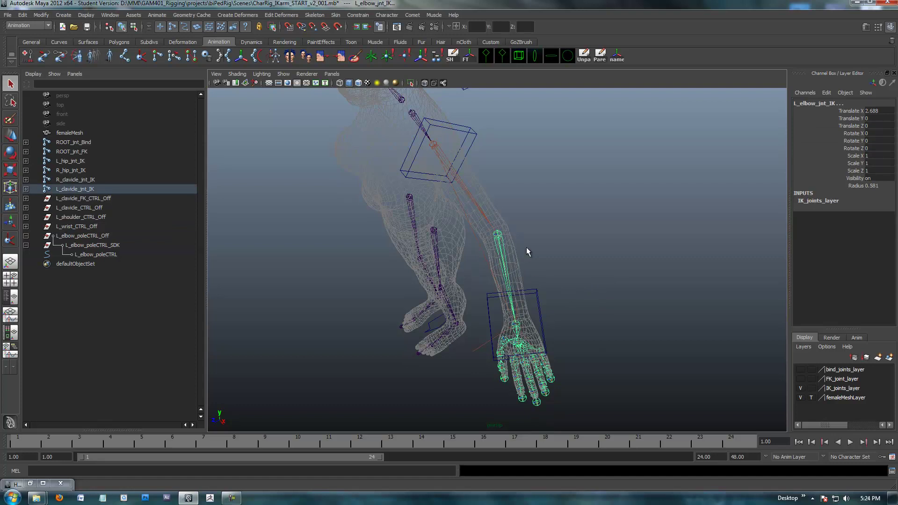
{"action": "left_click", "coordinate": [434, 145], "text": "shift"}
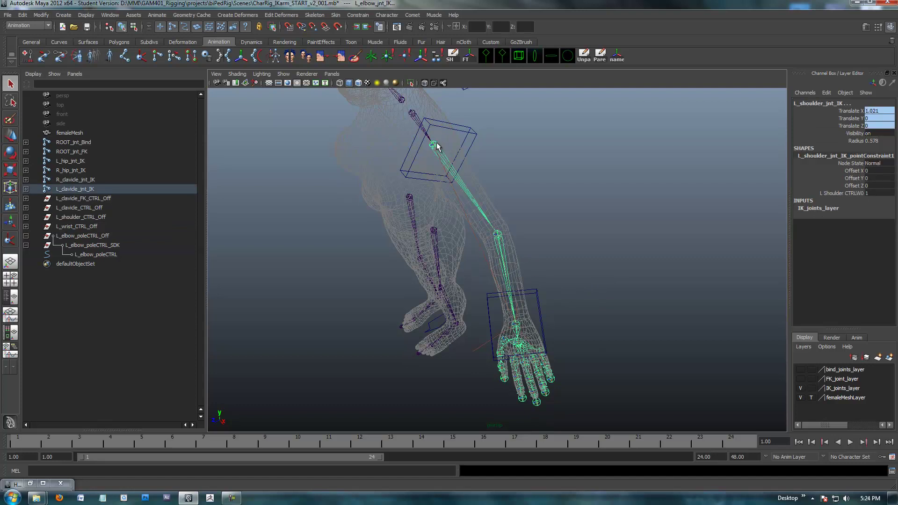
Expand L_clavicle_jnt_IK in the Outliner and add L_elbow_poleCTRL_Off to the joint selection
{"action": "left_click", "coordinate": [26, 189], "text": "shift"}
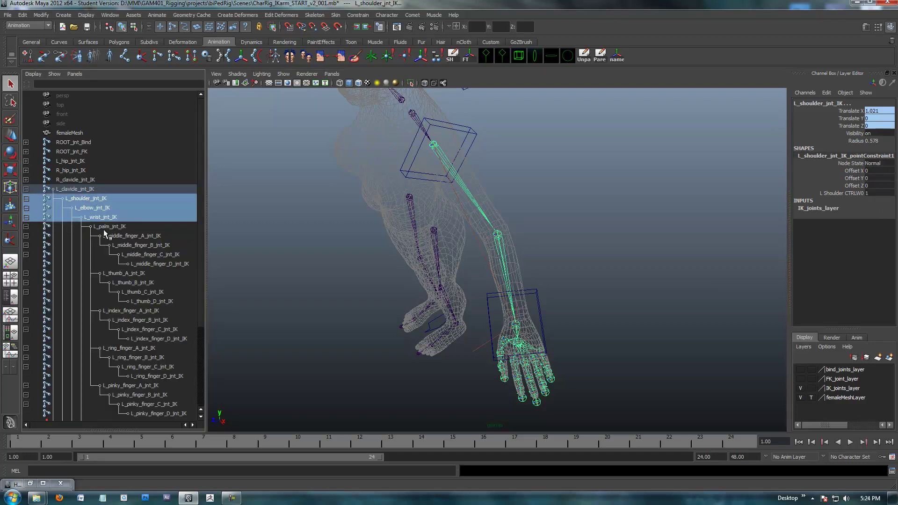
{"action": "left_click_drag", "start_coordinate": [203, 297], "coordinate": [210, 390]}
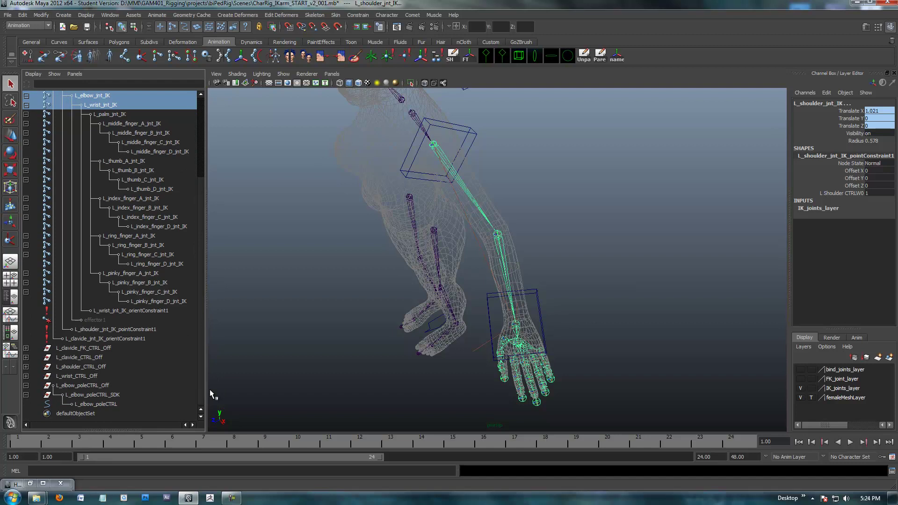
{"action": "left_click_drag", "start_coordinate": [434, 322], "coordinate": [370, 323], "text": "alt"}
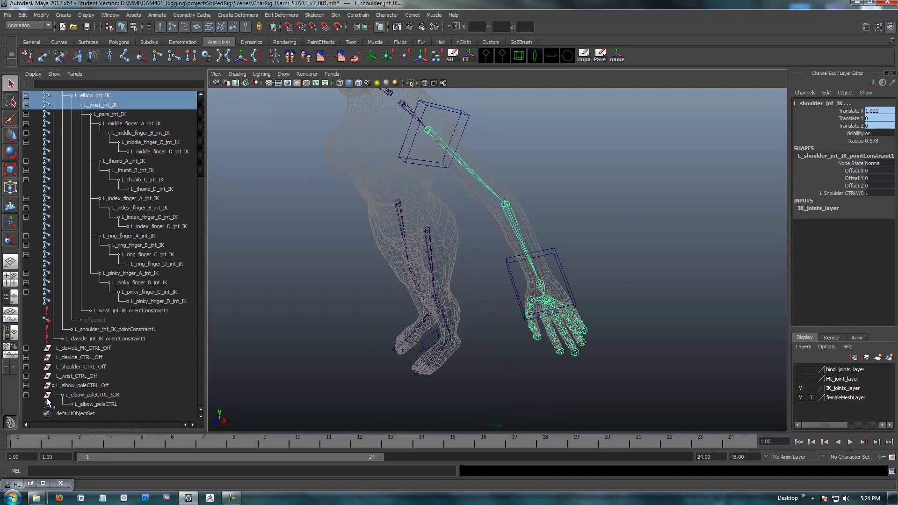
{"action": "middle_click_drag", "start_coordinate": [46, 393], "coordinate": [88, 386]}
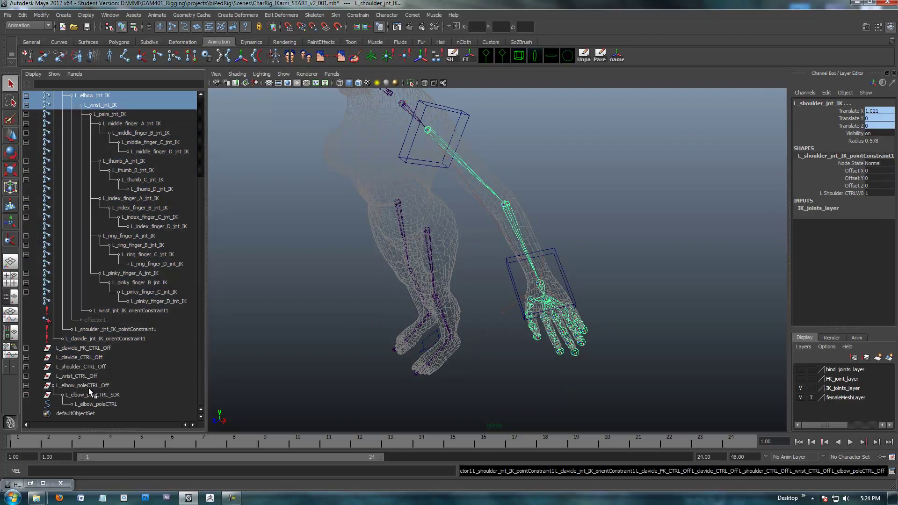
{"action": "left_click", "coordinate": [90, 386]}
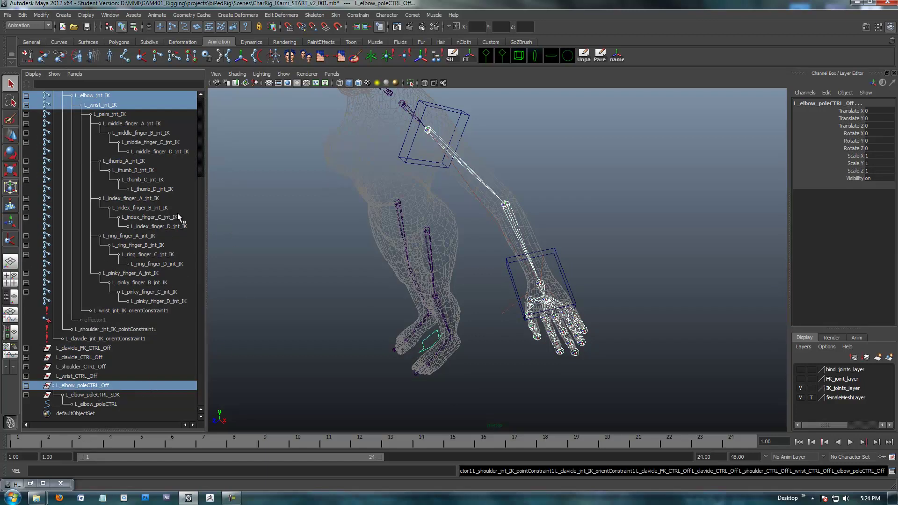
{"action": "scroll", "coordinate": [202, 213], "scroll_direction": "up", "scroll_amount": 2}
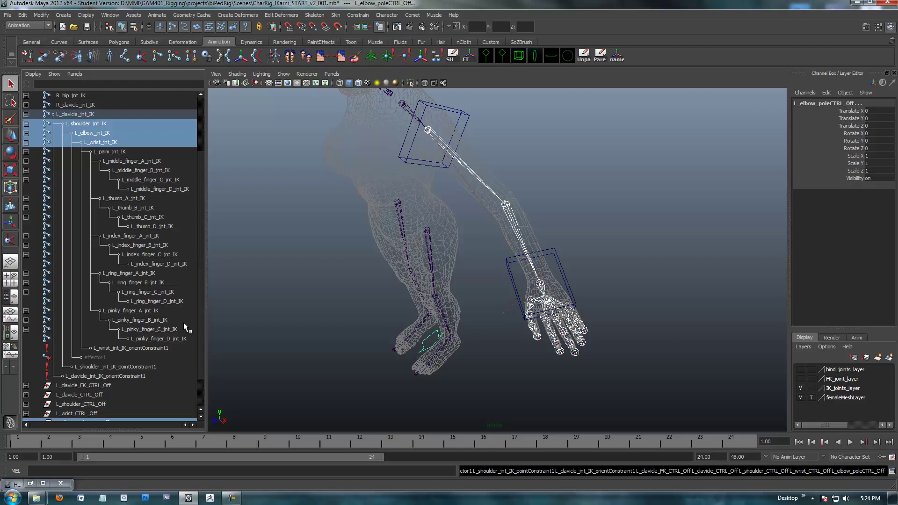
{"action": "scroll", "coordinate": [201, 336], "scroll_direction": "down", "scroll_amount": 2}
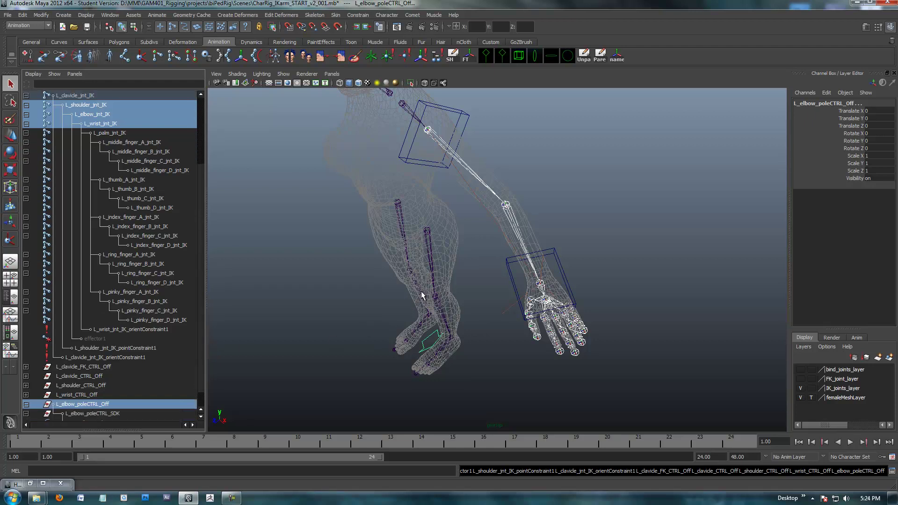
{"action": "left_click_drag", "start_coordinate": [517, 350], "coordinate": [431, 315], "text": "alt"}
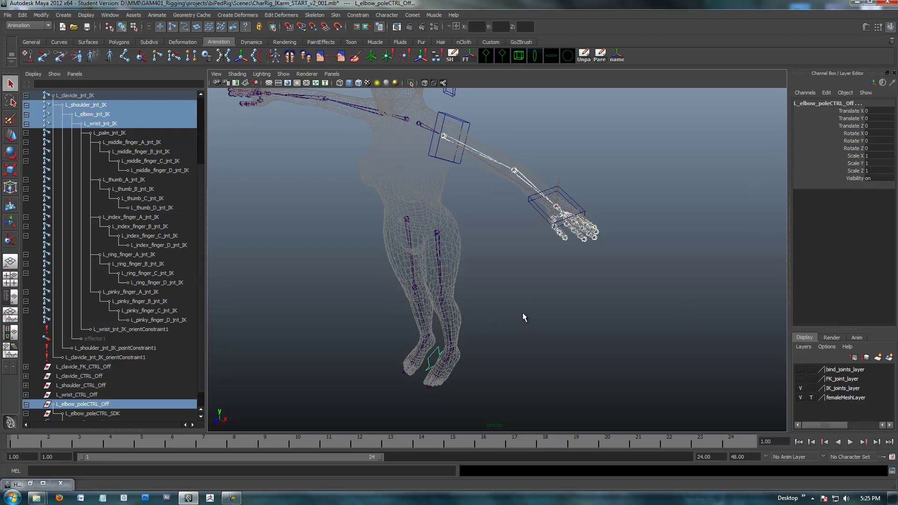
Apply Constrain > Point, moving L_elbow_poleCTRL_Off to 3.677, 12.67, -0.165 along the arm
{"action": "key", "text": "space"}
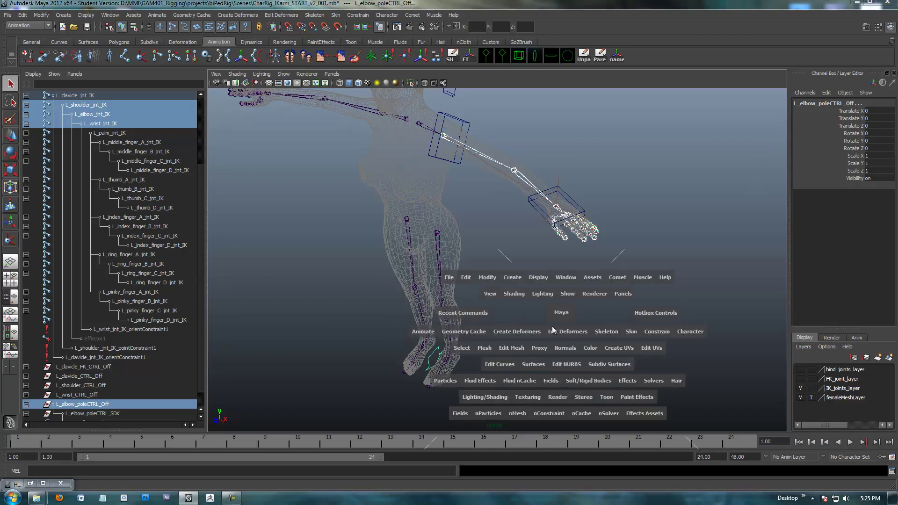
{"action": "left_click", "coordinate": [657, 332]}
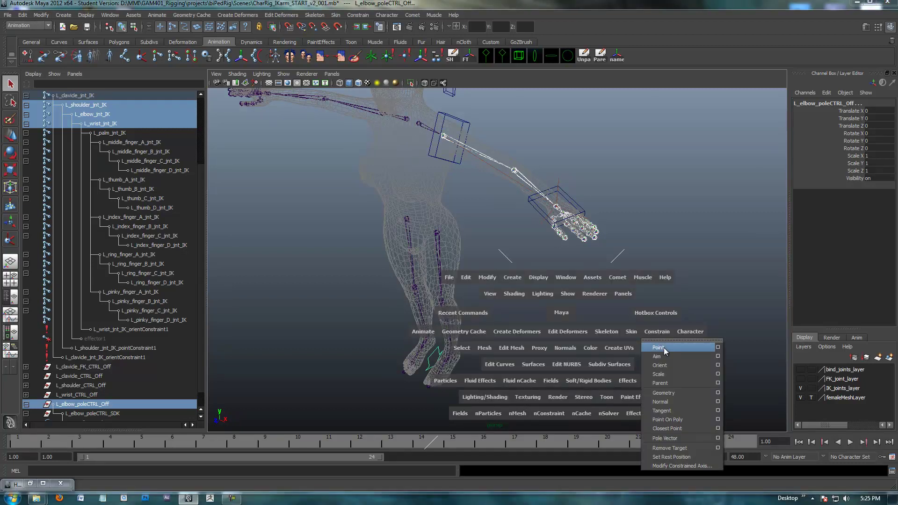
{"action": "left_click", "coordinate": [665, 347]}
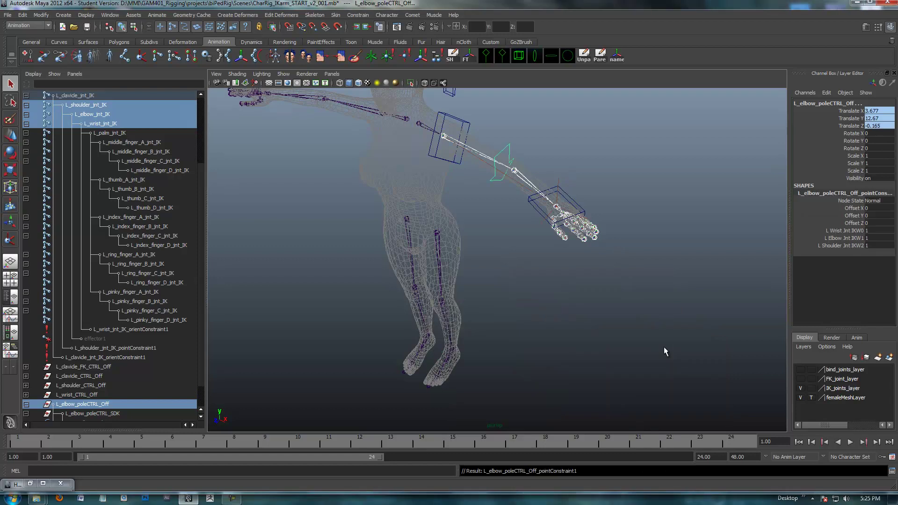
{"action": "left_click_drag", "start_coordinate": [504, 213], "coordinate": [495, 243], "text": "alt"}
{"action": "right_click_drag", "start_coordinate": [495, 242], "coordinate": [505, 274], "text": "alt"}
{"action": "left_click_drag", "start_coordinate": [578, 285], "coordinate": [583, 226], "text": "alt"}
{"action": "middle_click_drag", "start_coordinate": [584, 227], "coordinate": [606, 237], "text": "alt"}
{"action": "left_click_drag", "start_coordinate": [606, 237], "coordinate": [638, 223], "text": "alt"}
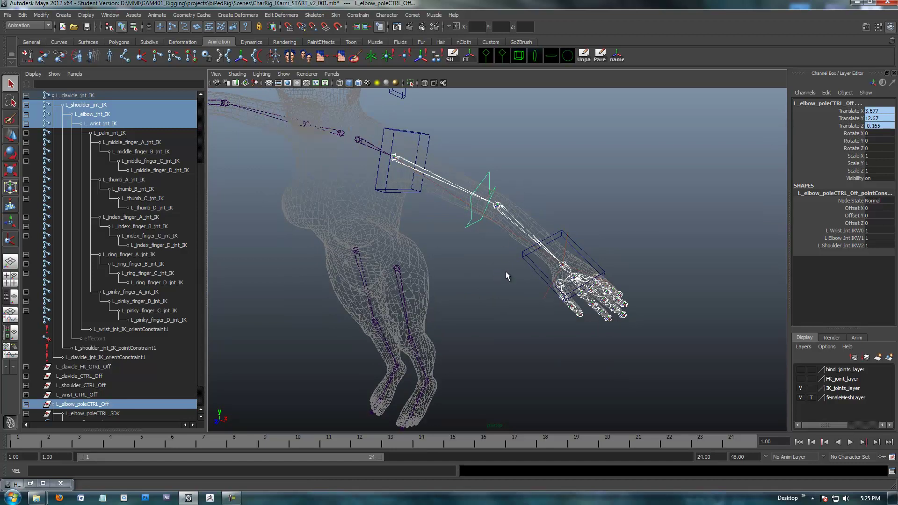
{"action": "right_click_drag", "start_coordinate": [472, 242], "coordinate": [518, 243], "text": "alt"}
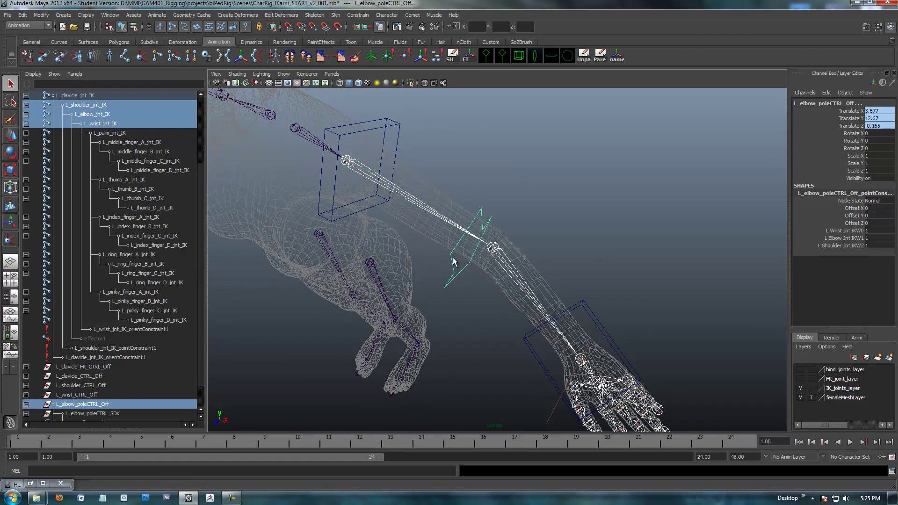
{"action": "left_click_drag", "start_coordinate": [502, 237], "coordinate": [459, 254], "text": "alt"}
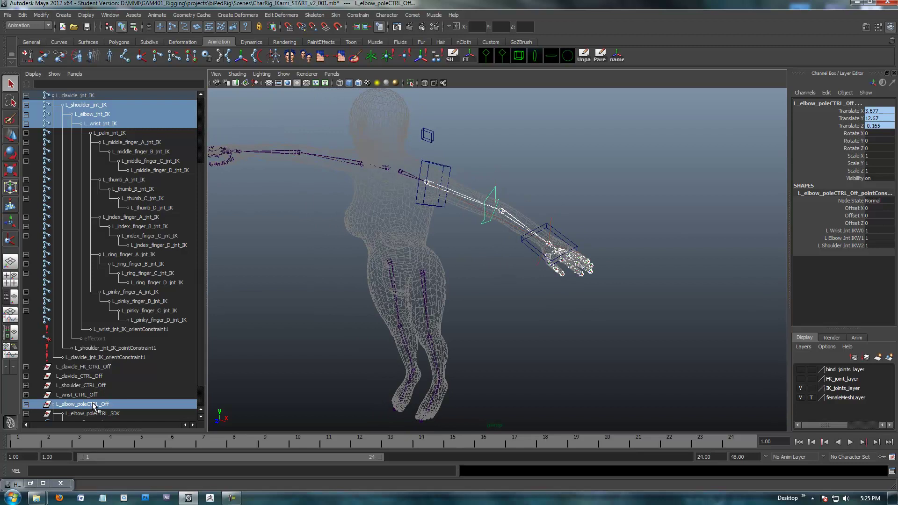
Select the elbow IK joint, then L_elbow_poleCTRL_Off, and zoom in on the left arm
{"action": "left_click_drag", "start_coordinate": [461, 244], "coordinate": [506, 224], "text": "alt"}
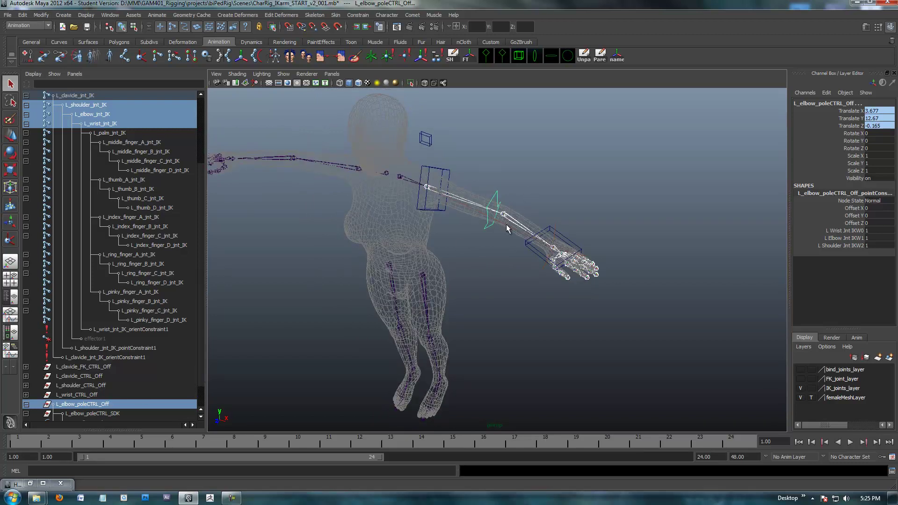
{"action": "left_click", "coordinate": [504, 217]}
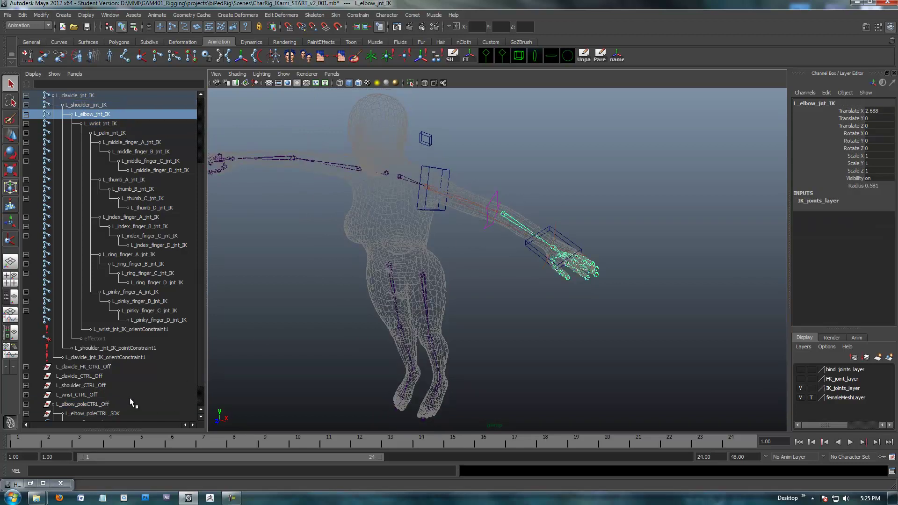
{"action": "left_click", "coordinate": [87, 406]}
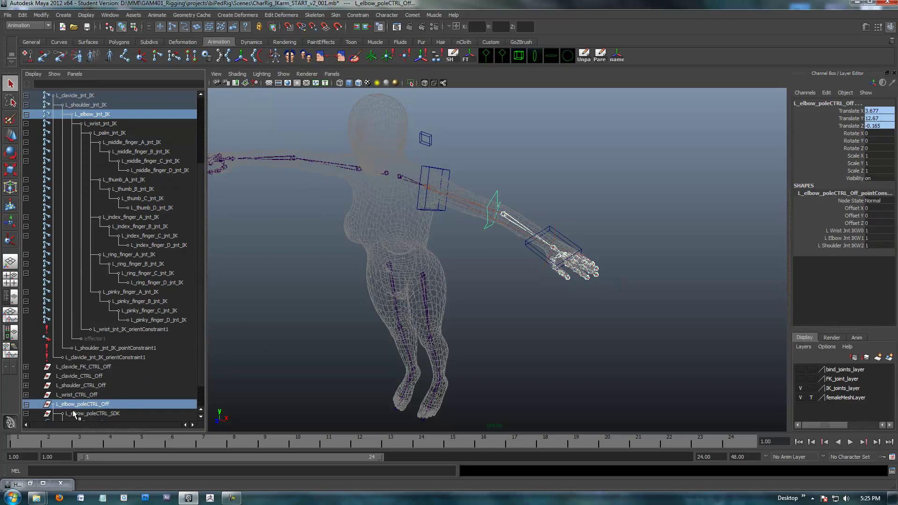
{"action": "left_click_drag", "start_coordinate": [201, 364], "coordinate": [201, 383]}
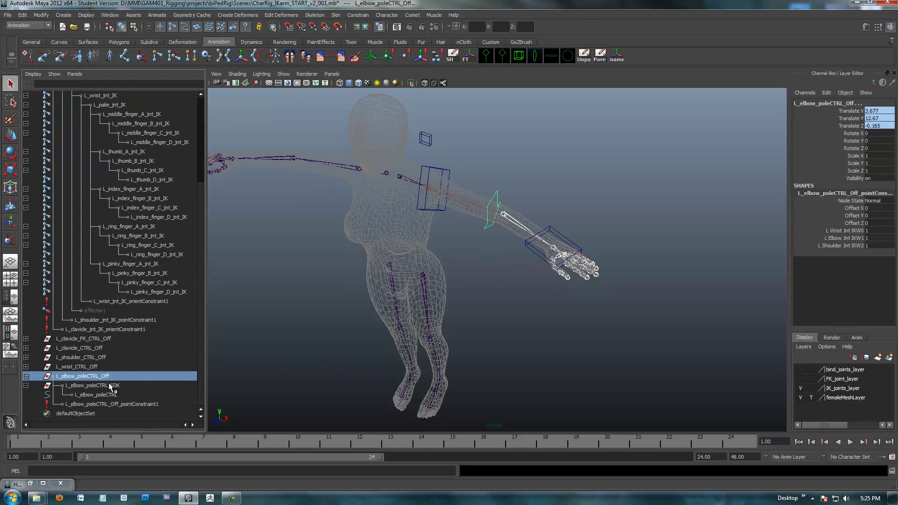
{"action": "right_click_drag", "start_coordinate": [510, 268], "coordinate": [598, 285], "text": "alt"}
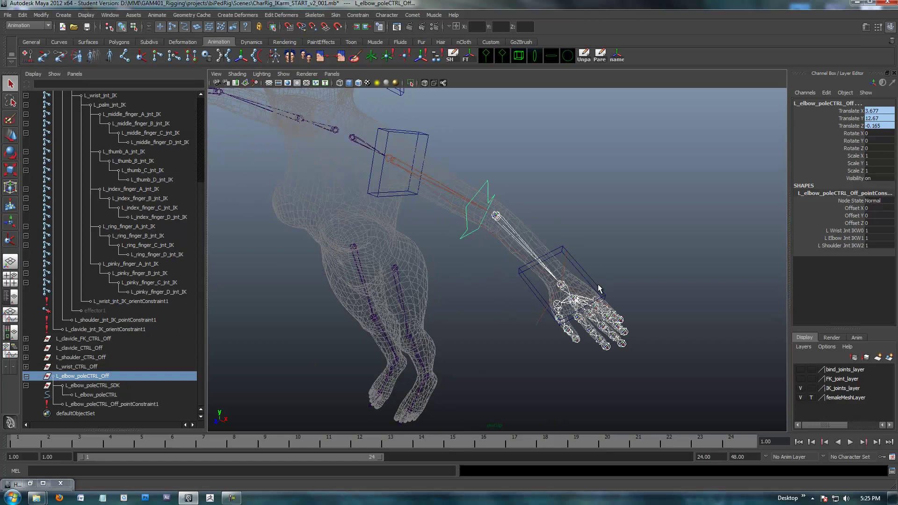
{"action": "left_click_drag", "start_coordinate": [598, 284], "coordinate": [532, 268], "text": "alt"}
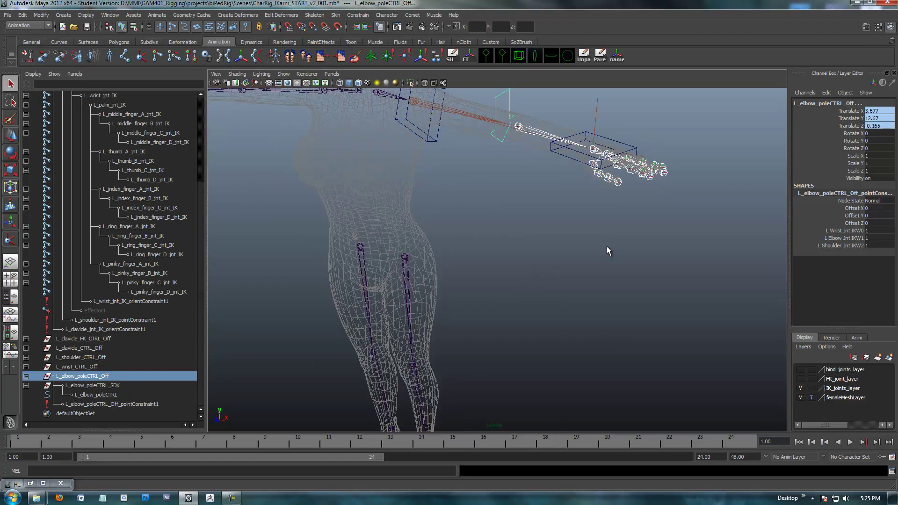
Open Aim Constraint Options: aim vector 1, 0, 0, up vector 0, 1, 0, World up type Scene up
{"action": "key", "text": "space"}
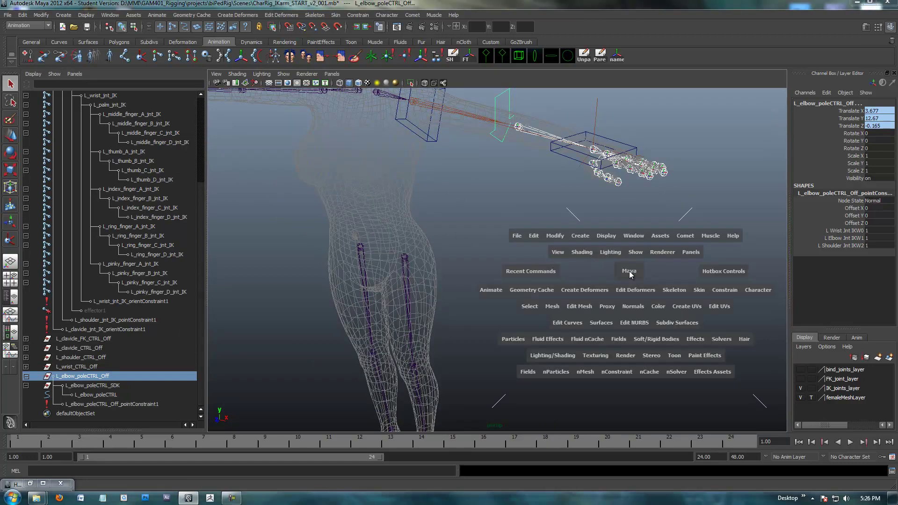
{"action": "left_click", "coordinate": [724, 290]}
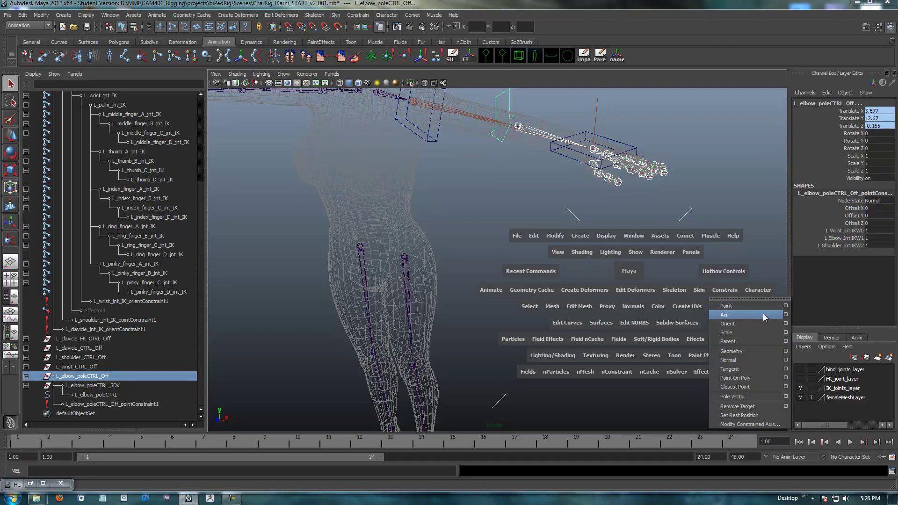
{"action": "left_click", "coordinate": [786, 315]}
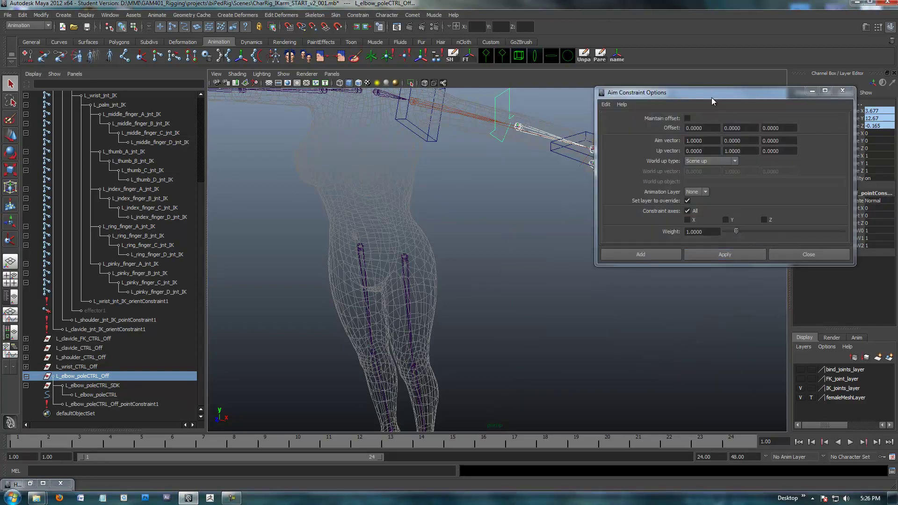
{"action": "left_click_drag", "start_coordinate": [699, 117], "coordinate": [694, 164]}
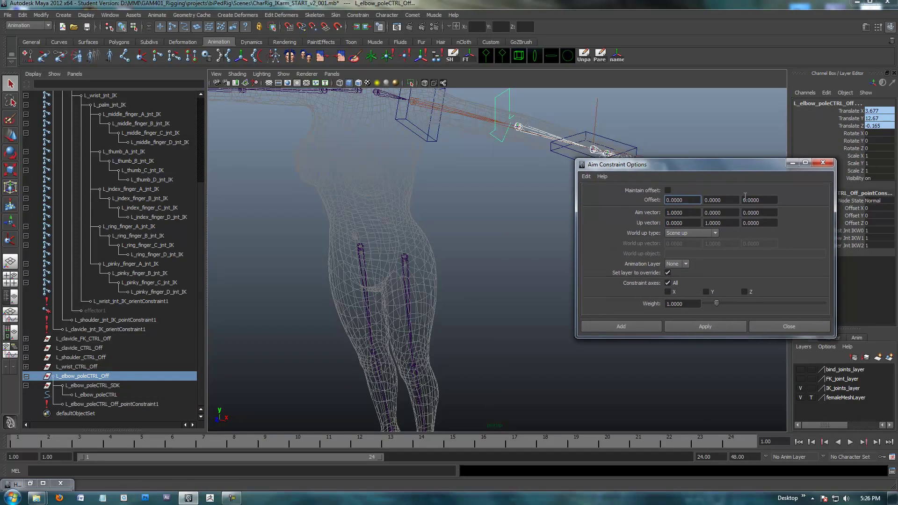
{"action": "left_click", "coordinate": [686, 212]}
{"action": "left_click", "coordinate": [735, 223]}
{"action": "left_click", "coordinate": [716, 233]}
{"action": "left_click", "coordinate": [701, 234]}
{"action": "left_click_drag", "start_coordinate": [667, 164], "coordinate": [670, 195]}
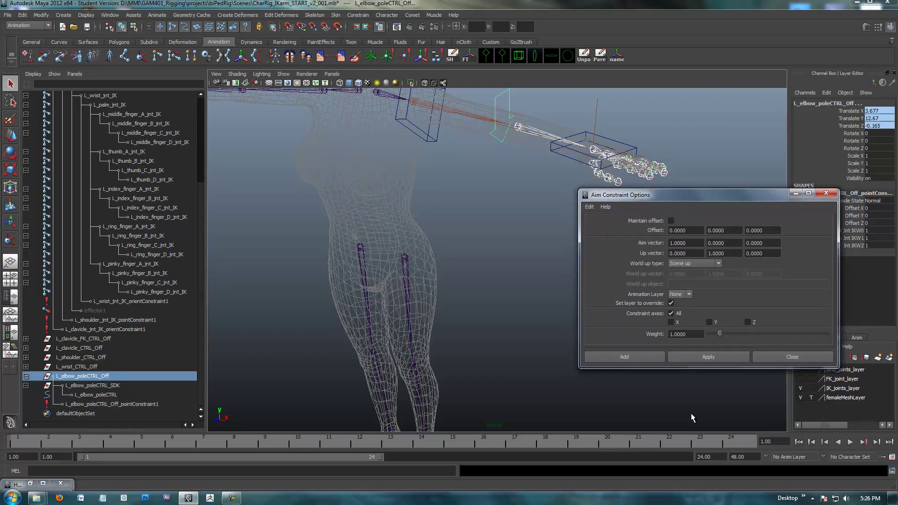
Apply the aim constraint to L_elbow_poleCTRL_Off, close the options, and select L_elbow_poleCTRL
{"action": "left_click", "coordinate": [706, 356]}
{"action": "left_click", "coordinate": [827, 194]}
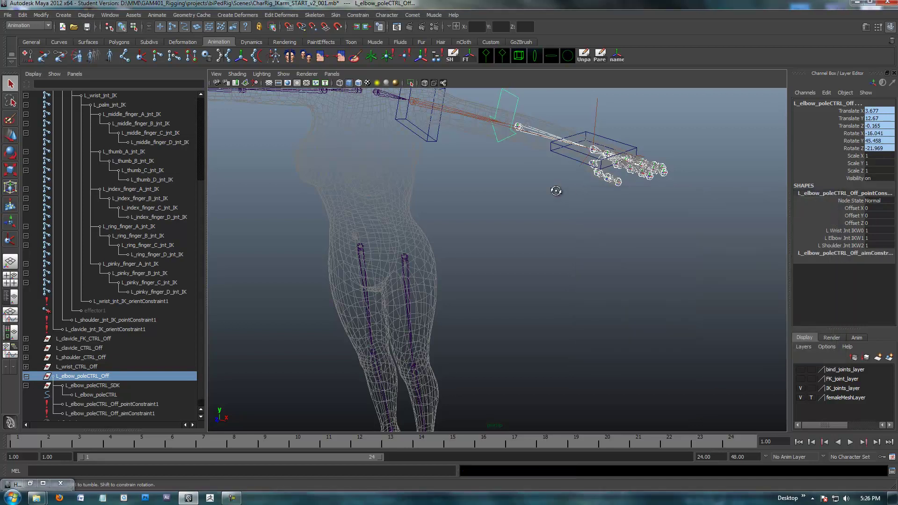
{"action": "left_click_drag", "start_coordinate": [551, 190], "coordinate": [453, 247], "text": "alt"}
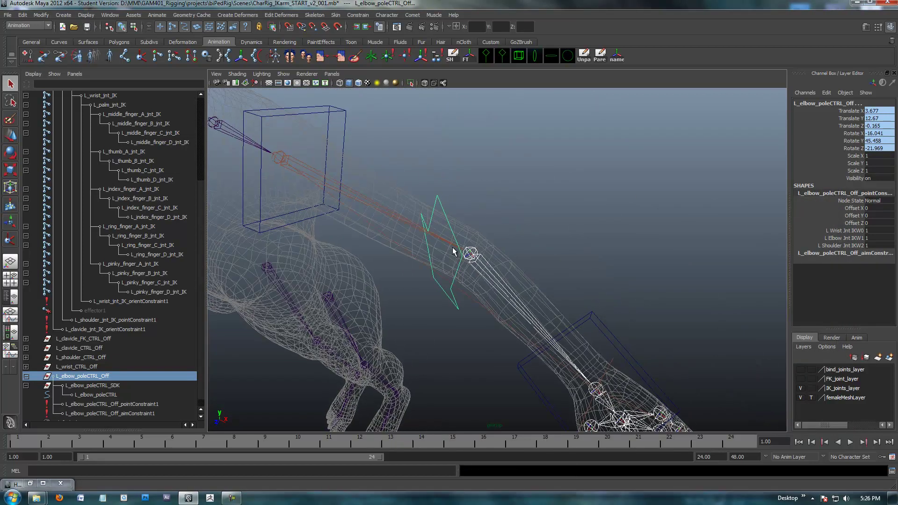
{"action": "left_click", "coordinate": [441, 218]}
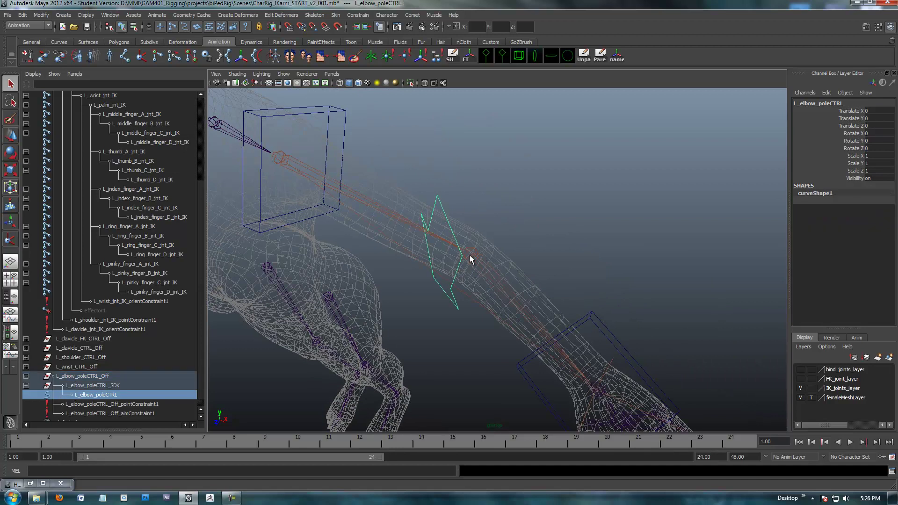
{"action": "left_click_drag", "start_coordinate": [481, 267], "coordinate": [515, 255], "text": "alt"}
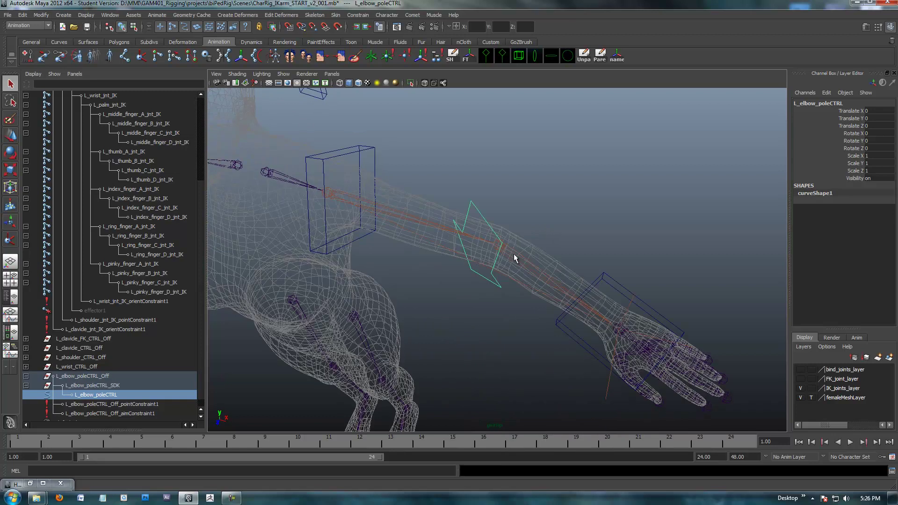
Select L_elbow_poleCTRL_Off_pointConstraint1 and aimConstraint1 in the Outliner and delete them
{"action": "scroll", "coordinate": [411, 311], "scroll_direction": "up", "scroll_amount": 2}
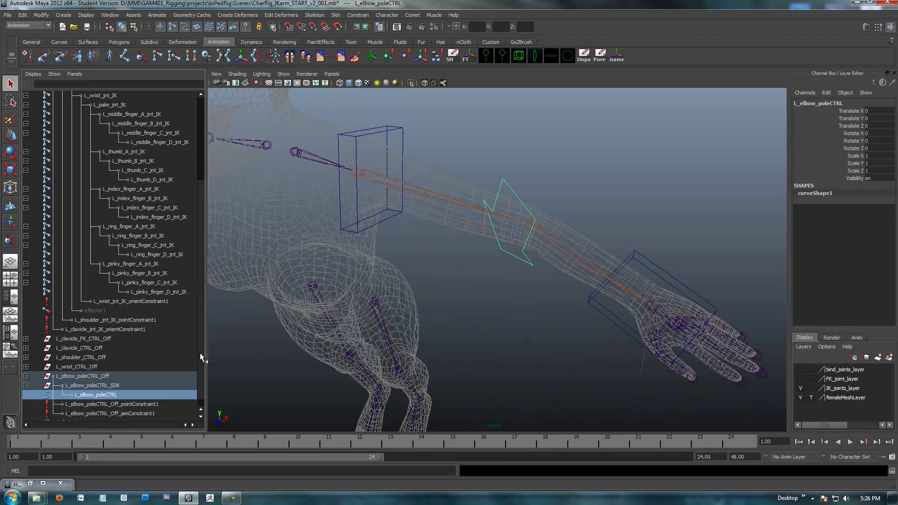
{"action": "scroll", "coordinate": [200, 352], "scroll_direction": "down", "scroll_amount": 1}
{"action": "left_click", "coordinate": [98, 396]}
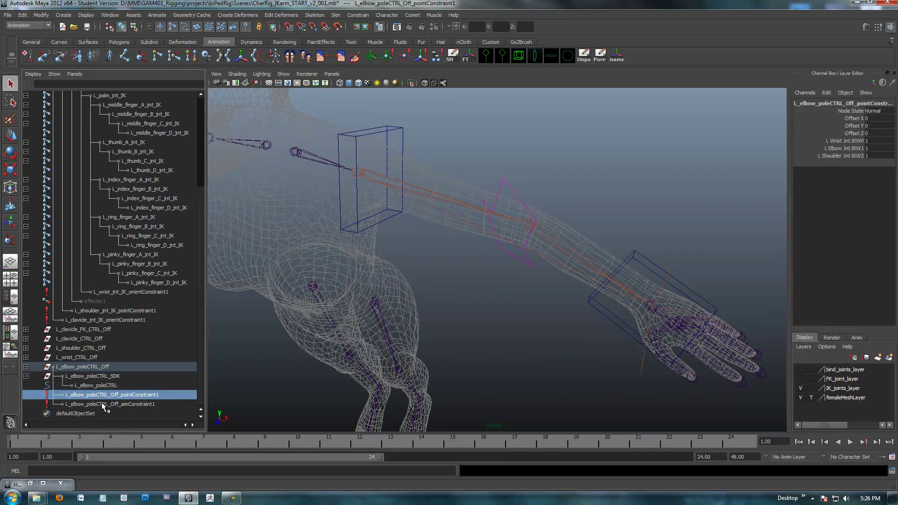
{"action": "left_click", "coordinate": [104, 405], "text": "shift"}
{"action": "left_click_drag", "start_coordinate": [618, 295], "coordinate": [505, 281], "text": "alt"}
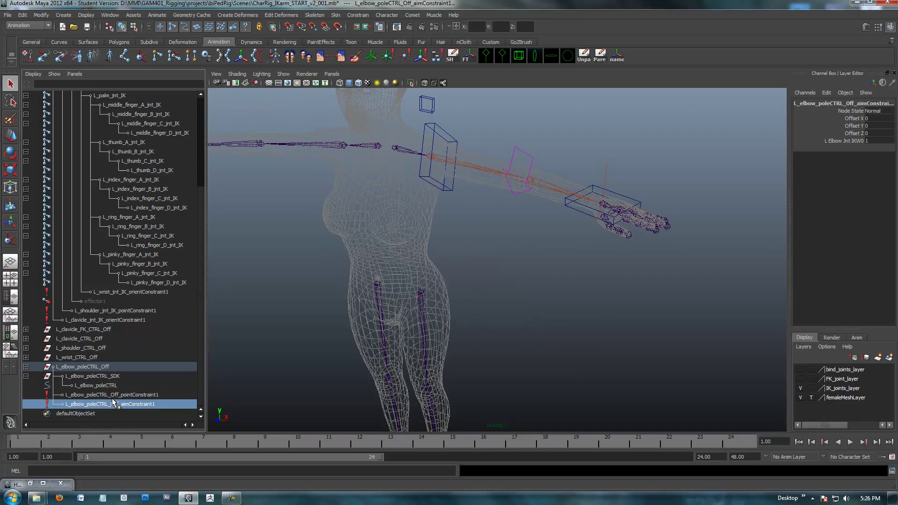
{"action": "left_click", "coordinate": [111, 396]}
{"action": "left_click", "coordinate": [112, 406], "text": "shift"}
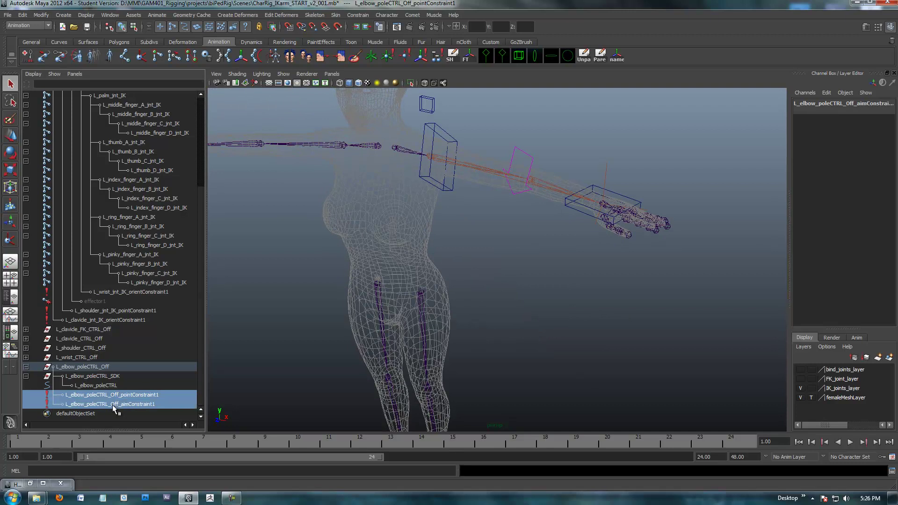
{"action": "key", "text": "Delete"}
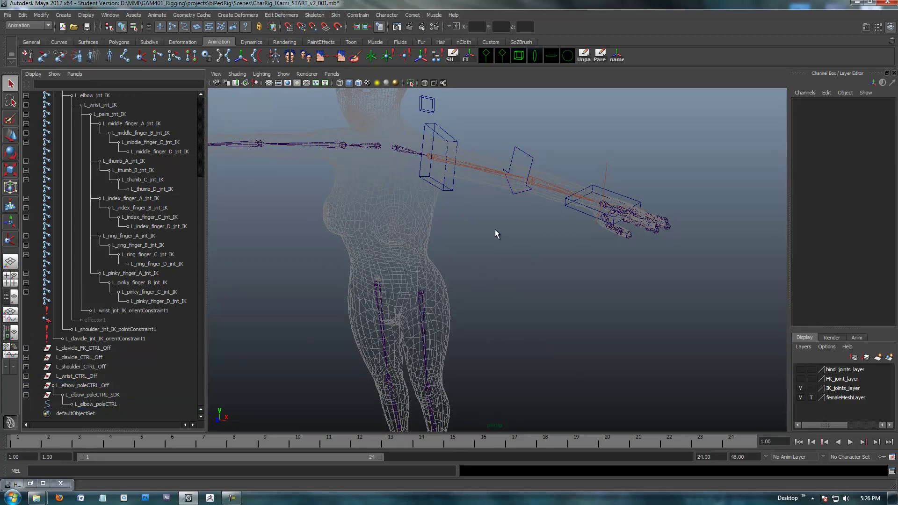
{"action": "left_click_drag", "start_coordinate": [496, 234], "coordinate": [516, 237], "text": "alt"}
{"action": "middle_click_drag", "start_coordinate": [516, 237], "coordinate": [538, 224], "text": "alt"}
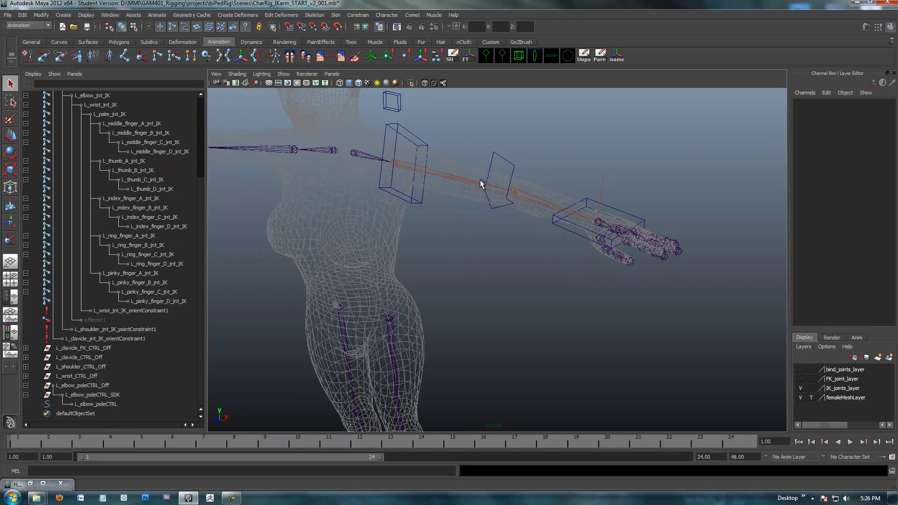
{"action": "left_click", "coordinate": [515, 164]}
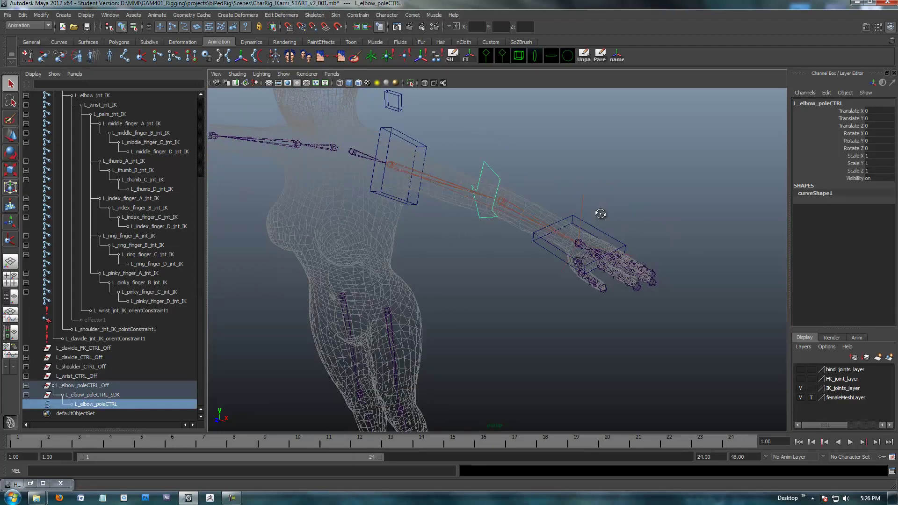
{"action": "left_click_drag", "start_coordinate": [601, 214], "coordinate": [428, 250], "text": "alt"}
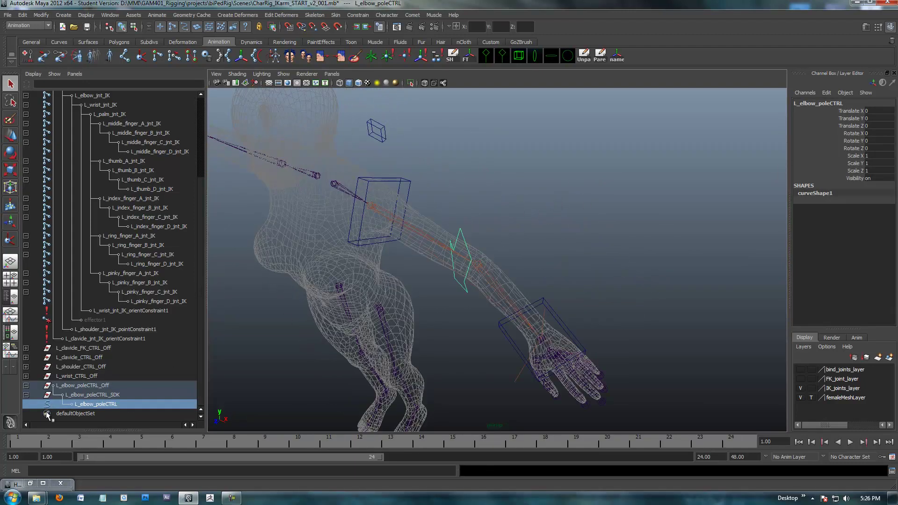
{"action": "left_click", "coordinate": [90, 386]}
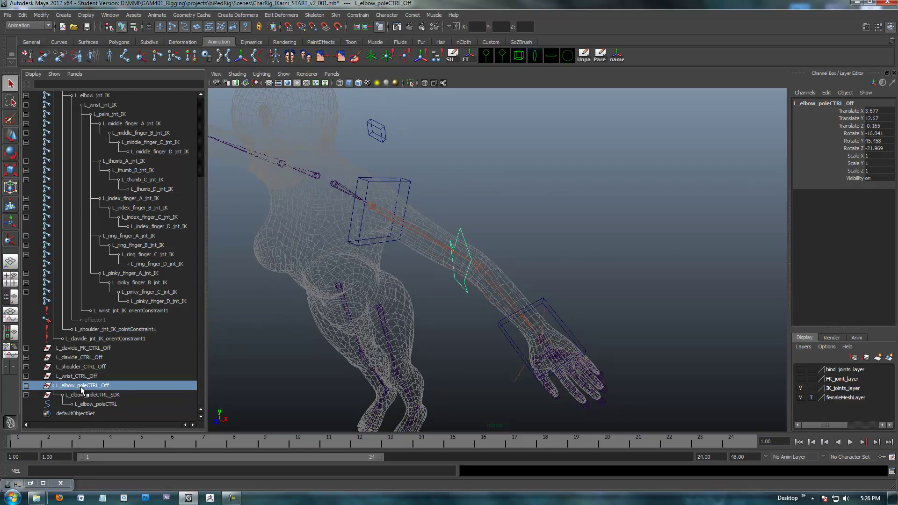
{"action": "left_click", "coordinate": [100, 405]}
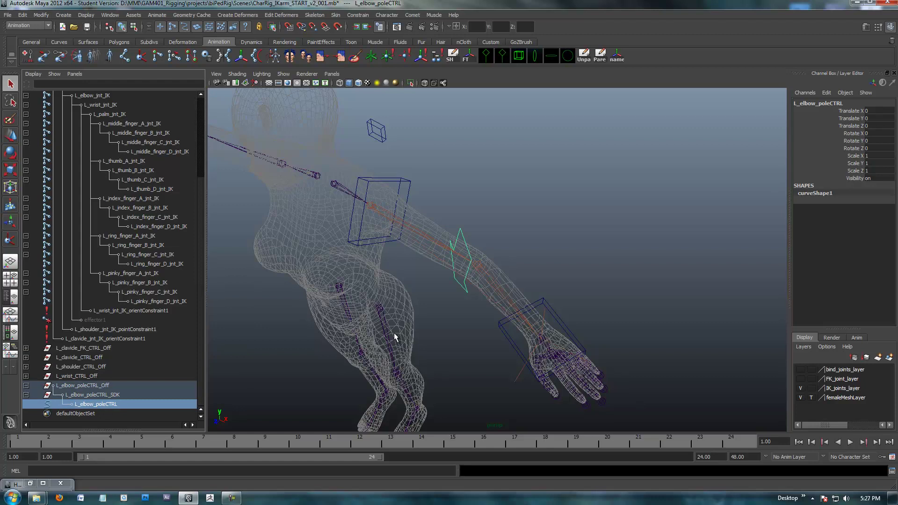
{"action": "left_click_drag", "start_coordinate": [498, 307], "coordinate": [448, 279], "text": "alt"}
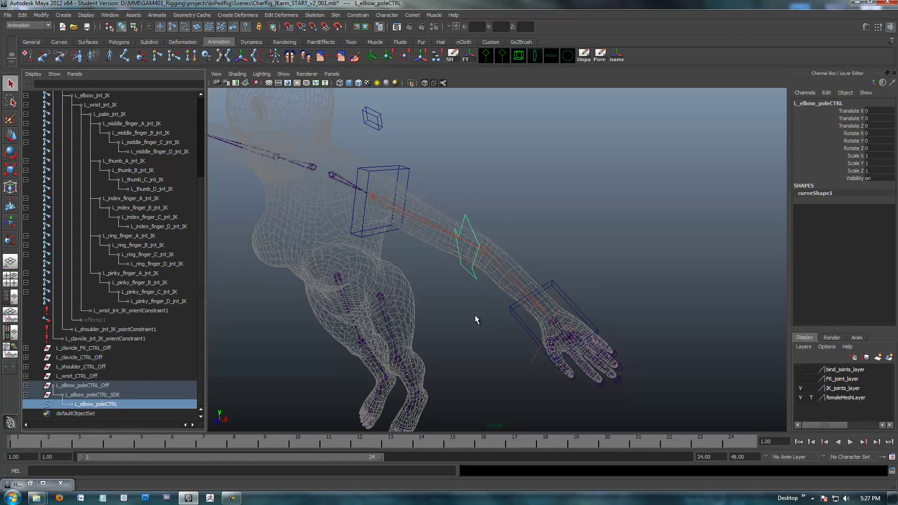
{"action": "left_click_drag", "start_coordinate": [476, 315], "coordinate": [452, 315], "text": "alt"}
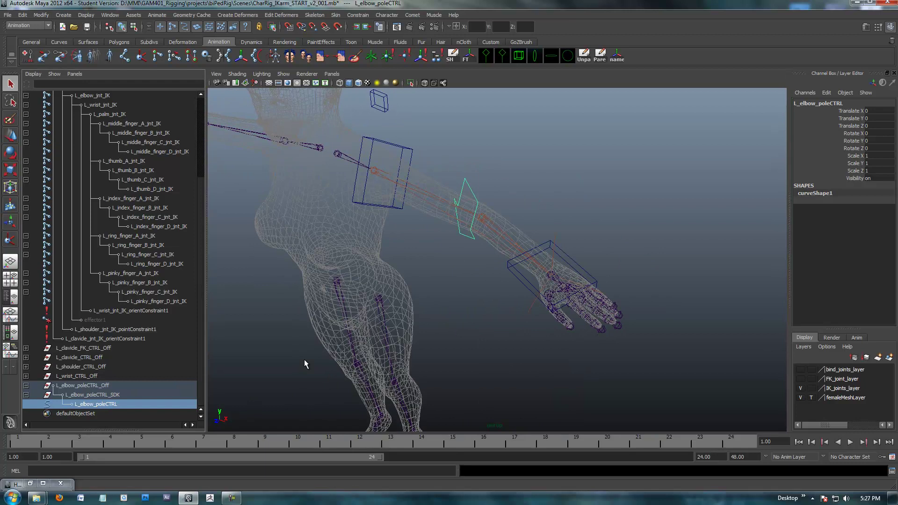
Move L_elbow_poleCTRL along X behind the elbow to Translate X 2.839
{"action": "key", "text": "w"}
{"action": "scroll", "coordinate": [431, 257], "scroll_direction": "up", "scroll_amount": 5}
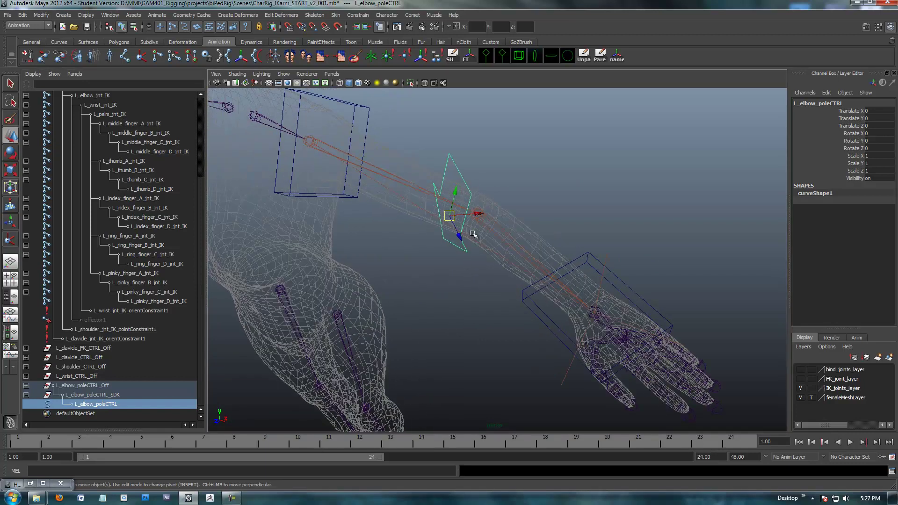
{"action": "left_click_drag", "start_coordinate": [474, 234], "coordinate": [355, 257], "text": "alt"}
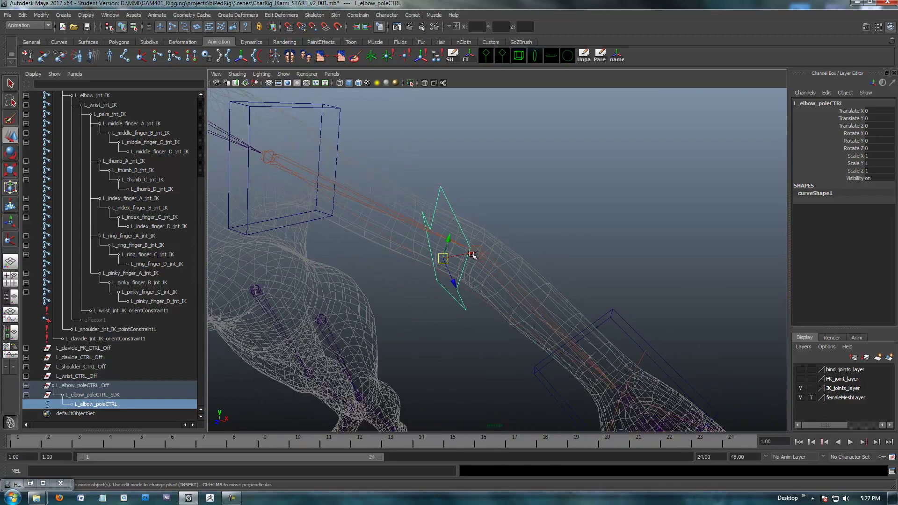
{"action": "left_click_drag", "start_coordinate": [472, 254], "coordinate": [655, 219]}
{"action": "right_click_drag", "start_coordinate": [661, 276], "coordinate": [500, 257], "text": "alt"}
{"action": "left_click_drag", "start_coordinate": [499, 257], "coordinate": [440, 258], "text": "alt"}
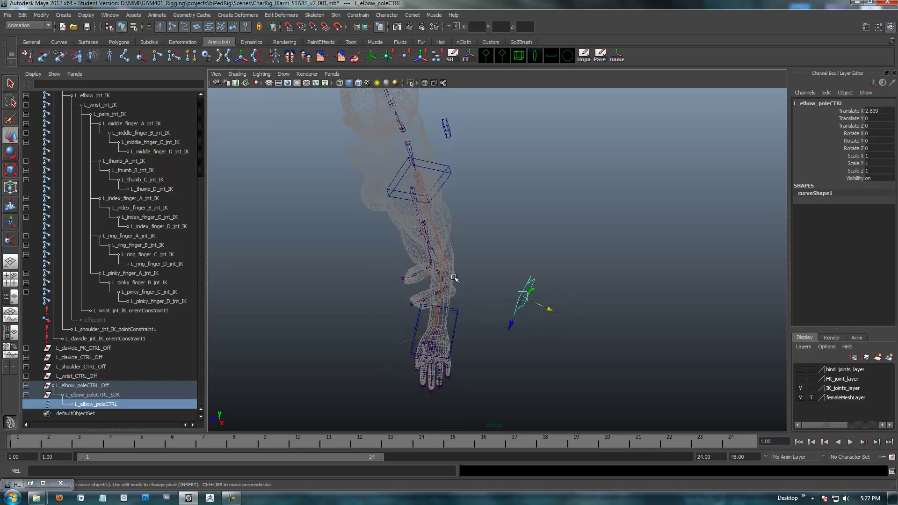
{"action": "mouse_move", "coordinate": [454, 278]}
{"action": "left_mouse_down", "text": "alt"}
{"action": "mouse_move", "coordinate": [473, 272]}
{"action": "mouse_move", "coordinate": [476, 252]}
{"action": "mouse_move", "coordinate": [594, 262]}
{"action": "mouse_move", "coordinate": [299, 343]}
{"action": "mouse_move", "coordinate": [519, 258]}
{"action": "mouse_move", "coordinate": [457, 287]}
{"action": "mouse_move", "coordinate": [443, 273]}
{"action": "left_mouse_up", "text": "alt"}
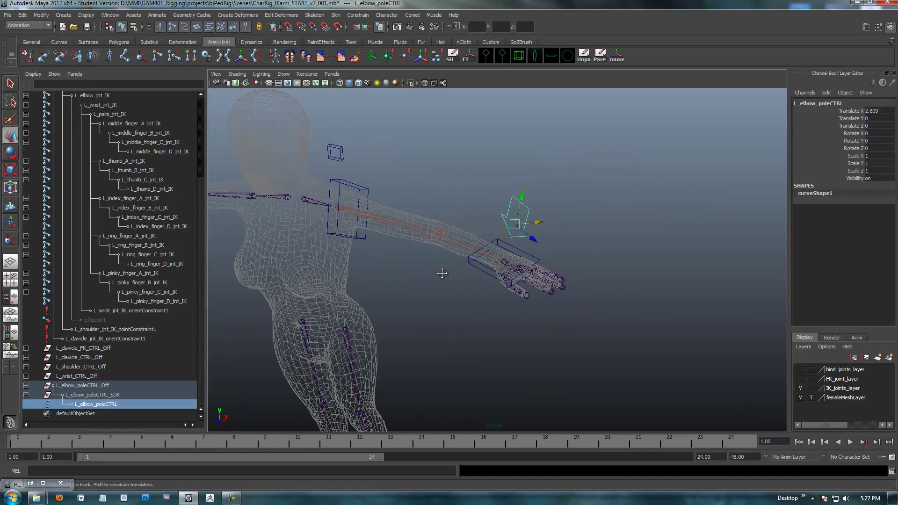
{"action": "middle_click_drag", "start_coordinate": [442, 273], "coordinate": [507, 269], "text": "alt"}
Bring back the Hypergraph and frame the wrist and elbow pole hierarchies
{"action": "left_click", "coordinate": [31, 485]}
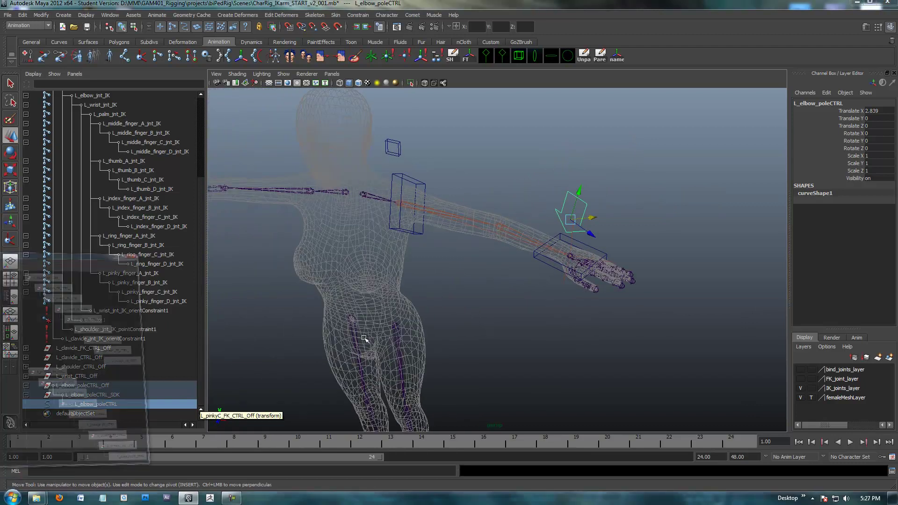
{"action": "key", "text": "f"}
{"action": "right_click_drag", "start_coordinate": [180, 305], "coordinate": [35, 296], "text": "alt"}
{"action": "middle_click_drag", "start_coordinate": [35, 297], "coordinate": [157, 294], "text": "alt"}
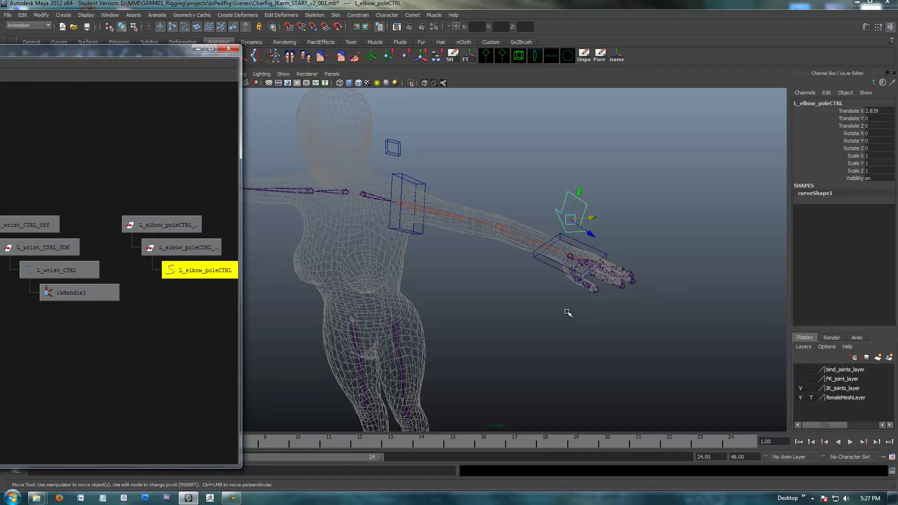
{"action": "left_click_drag", "start_coordinate": [541, 290], "coordinate": [559, 240], "text": "alt"}
Alternately select L_wrist_CTRL and the elbow pole control to inspect the IK arm rig
{"action": "left_click", "coordinate": [567, 251]}
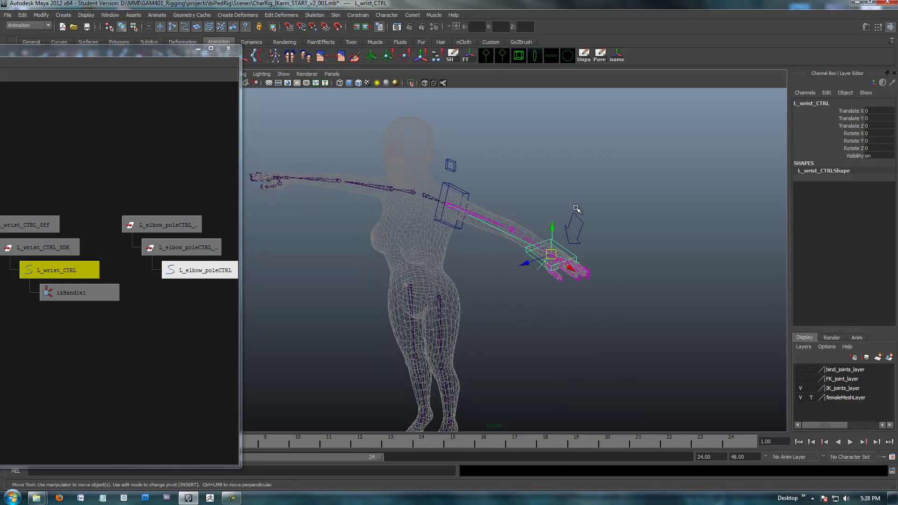
{"action": "left_click_drag", "start_coordinate": [567, 204], "coordinate": [594, 234]}
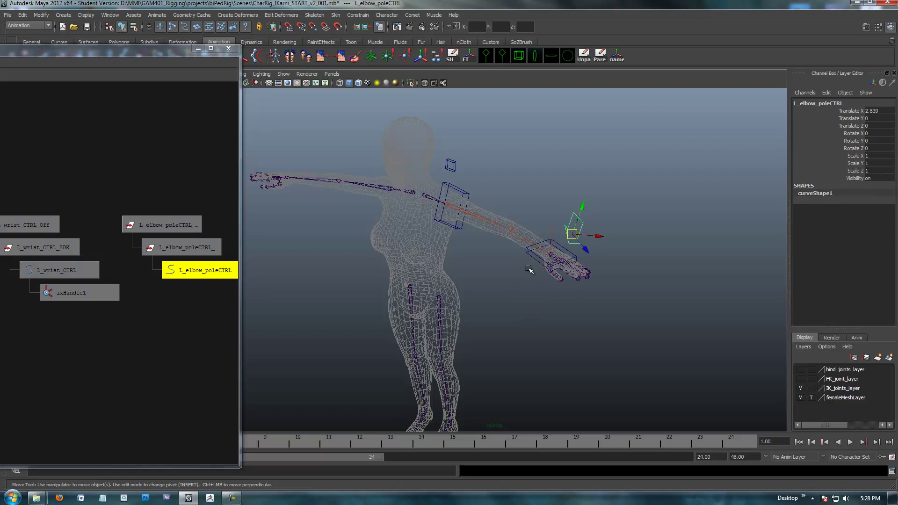
{"action": "left_click", "coordinate": [529, 256]}
{"action": "left_click_drag", "start_coordinate": [526, 305], "coordinate": [545, 295], "text": "alt"}
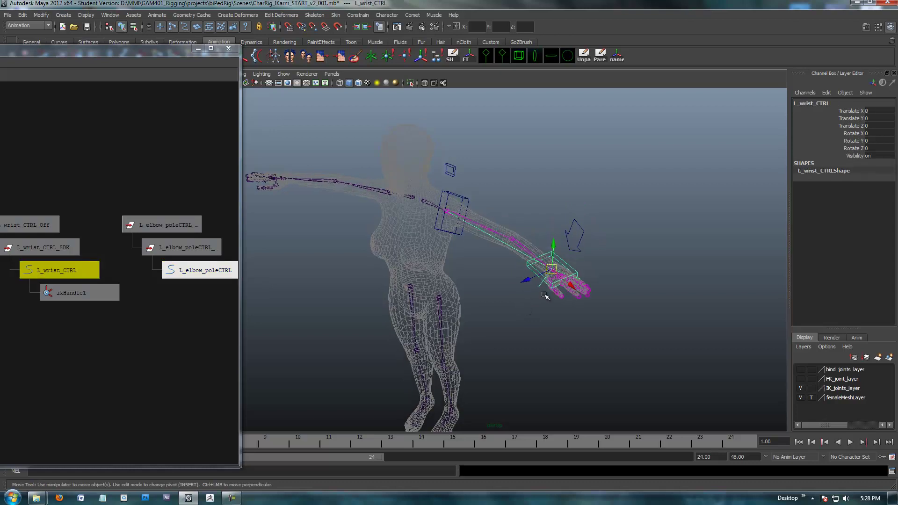
{"action": "left_click_drag", "start_coordinate": [567, 212], "coordinate": [588, 236]}
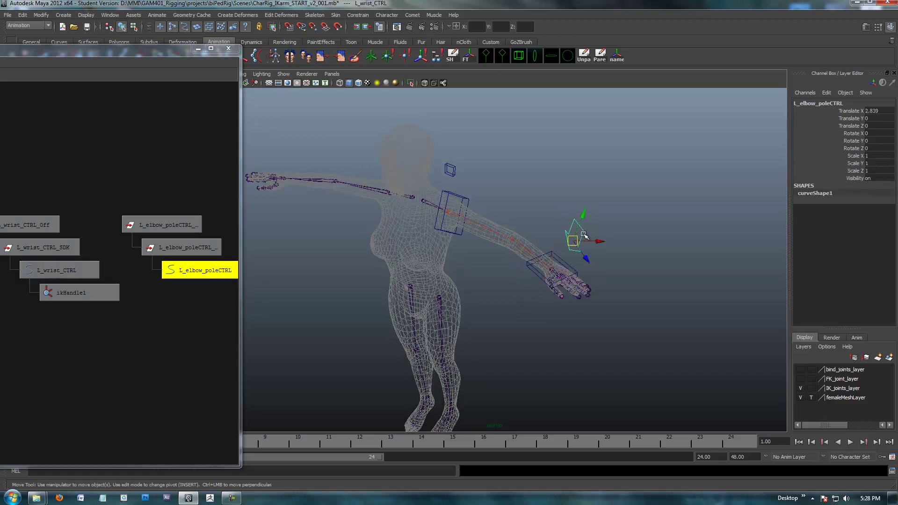
{"action": "left_click", "coordinate": [537, 268]}
{"action": "left_click", "coordinate": [536, 271]}
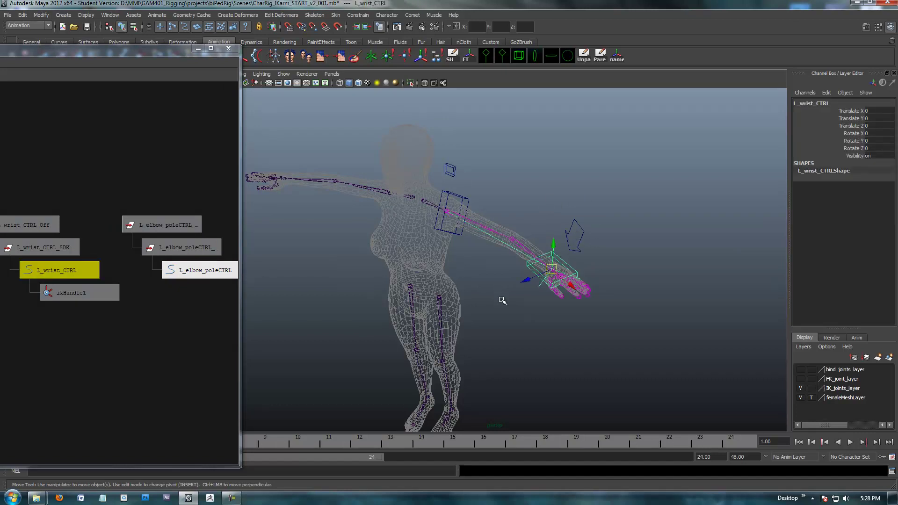
{"action": "left_click_drag", "start_coordinate": [502, 300], "coordinate": [517, 315], "text": "alt"}
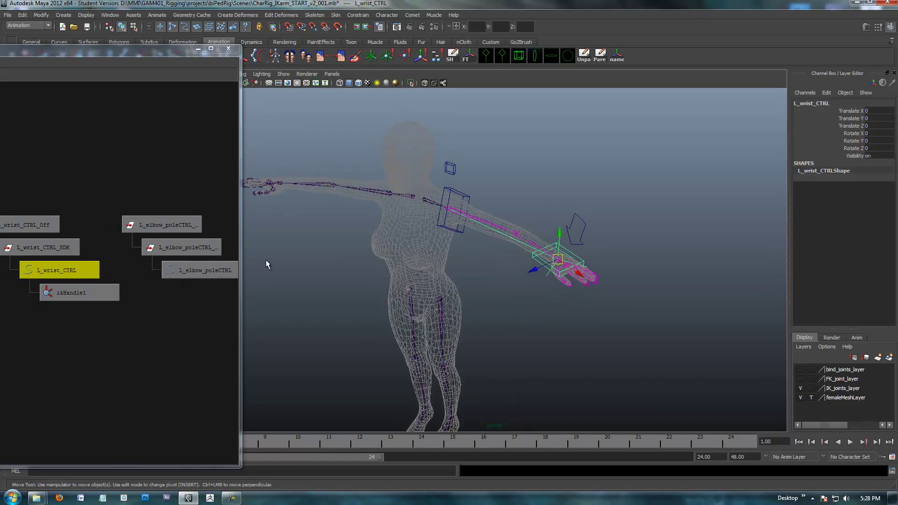
Parent L_elbow_poleCTRL_Off under L_wrist_CTRL in the Hypergraph
{"action": "left_click", "coordinate": [170, 225]}
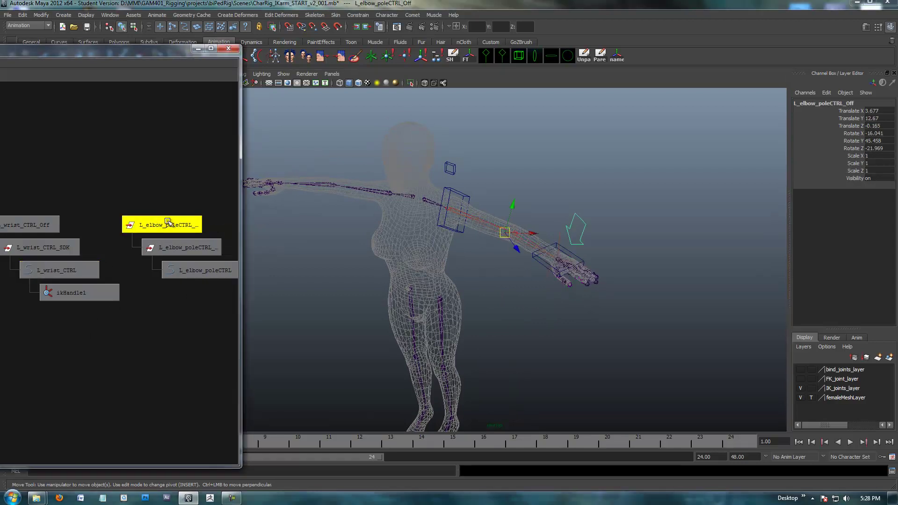
{"action": "middle_click_drag", "start_coordinate": [132, 310], "coordinate": [154, 315], "text": "alt"}
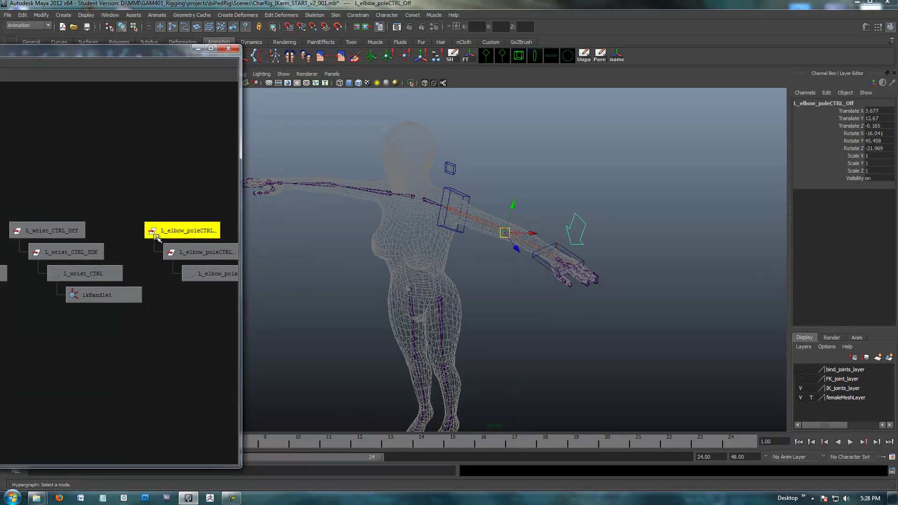
{"action": "middle_click_drag", "start_coordinate": [179, 228], "coordinate": [153, 243]}
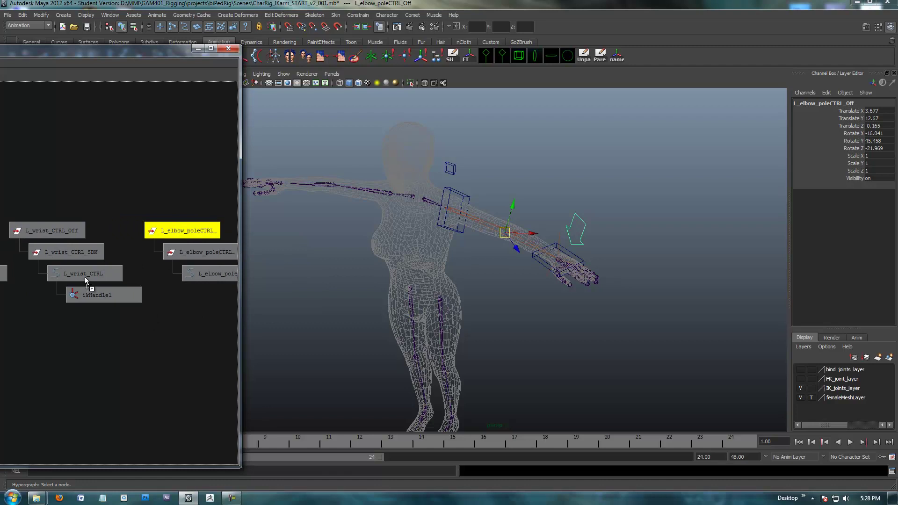
{"action": "middle_click_drag", "start_coordinate": [82, 273], "coordinate": [83, 274]}
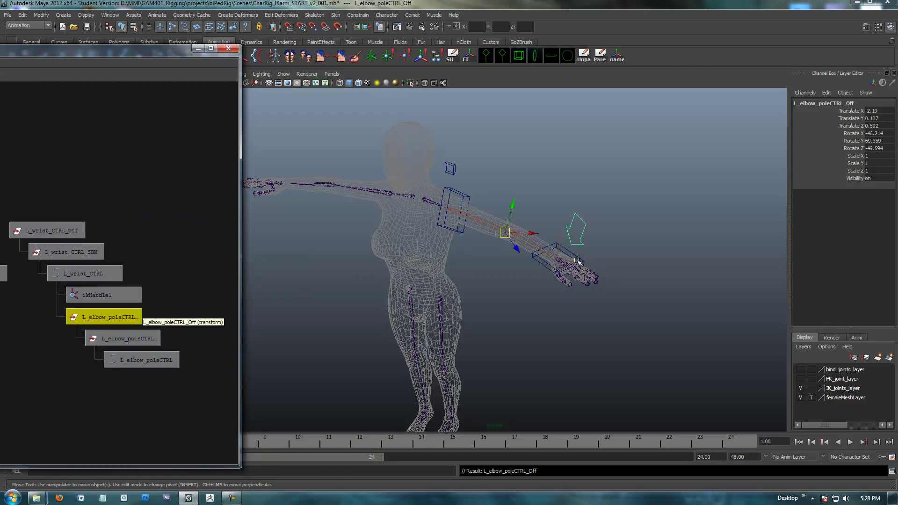
{"action": "left_click", "coordinate": [97, 277]}
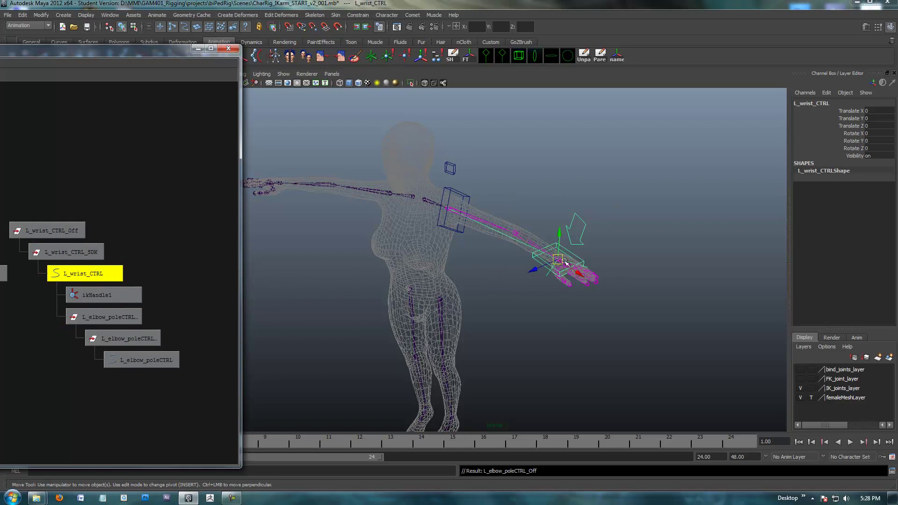
Move L_wrist_CTRL around to test that the arm and pole follow, then undo the move
{"action": "left_click_drag", "start_coordinate": [567, 264], "coordinate": [507, 271], "text": "alt"}
{"action": "left_click", "coordinate": [526, 263]}
{"action": "left_click", "coordinate": [481, 256]}
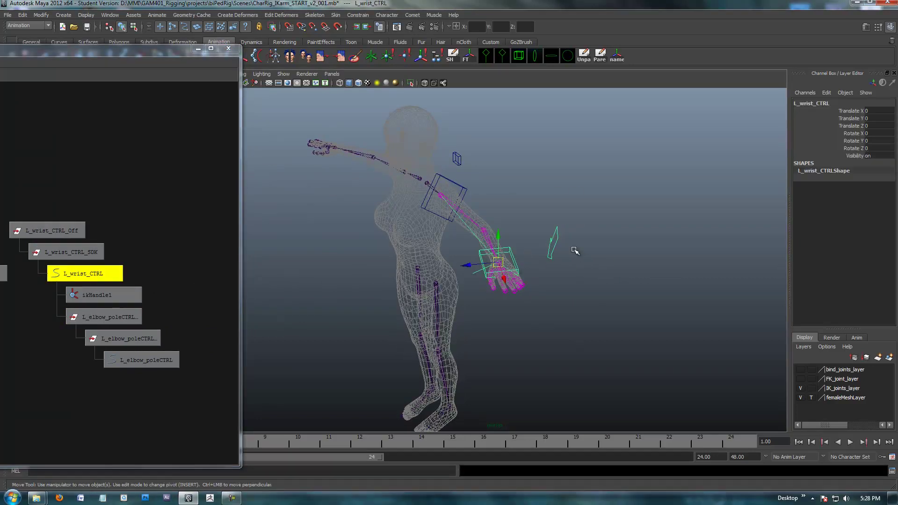
{"action": "left_click_drag", "start_coordinate": [602, 264], "coordinate": [518, 330], "text": "alt"}
{"action": "middle_click_drag", "start_coordinate": [533, 331], "coordinate": [506, 314]}
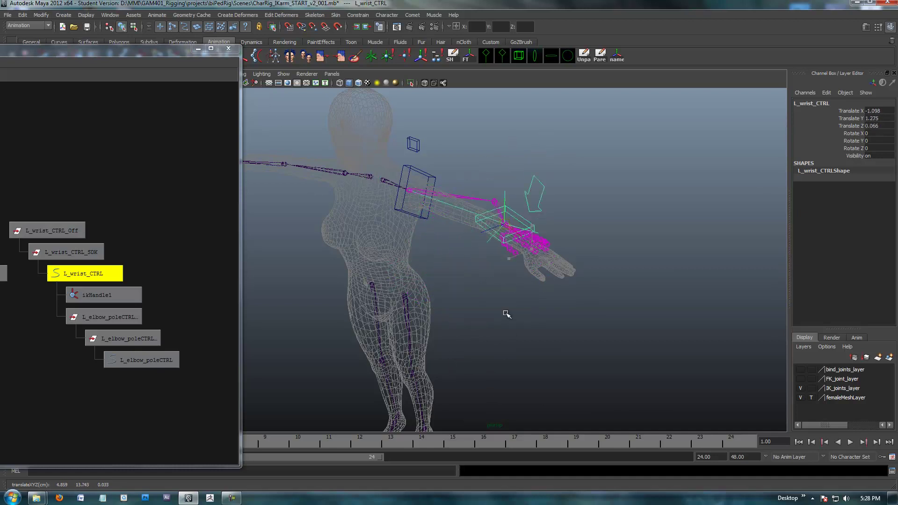
{"action": "left_click_drag", "start_coordinate": [502, 335], "coordinate": [507, 279], "text": "alt"}
{"action": "middle_click_drag", "start_coordinate": [579, 288], "coordinate": [547, 320]}
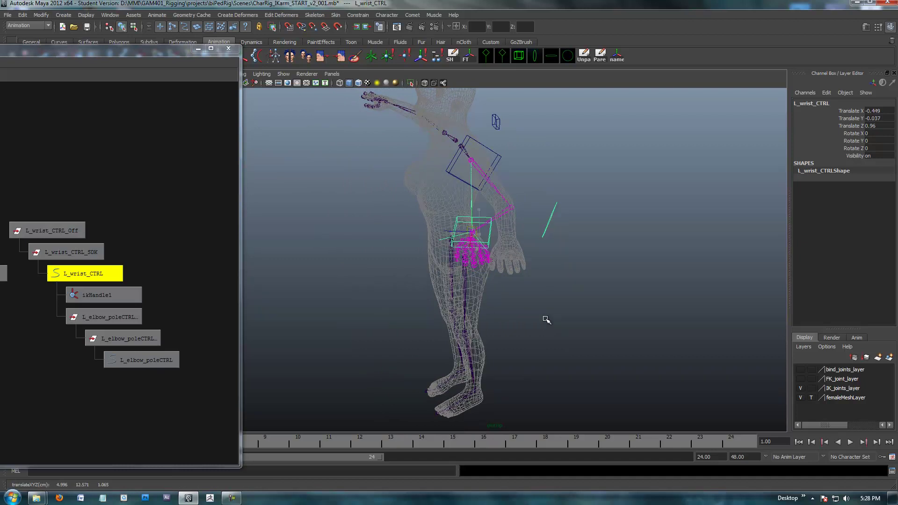
{"action": "middle_click_drag", "start_coordinate": [577, 364], "coordinate": [587, 322]}
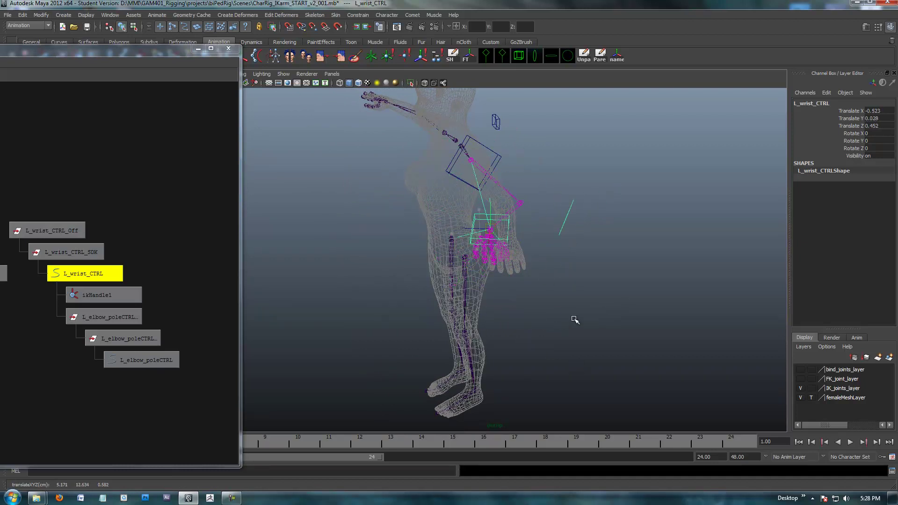
{"action": "left_click_drag", "start_coordinate": [568, 323], "coordinate": [588, 318], "text": "alt"}
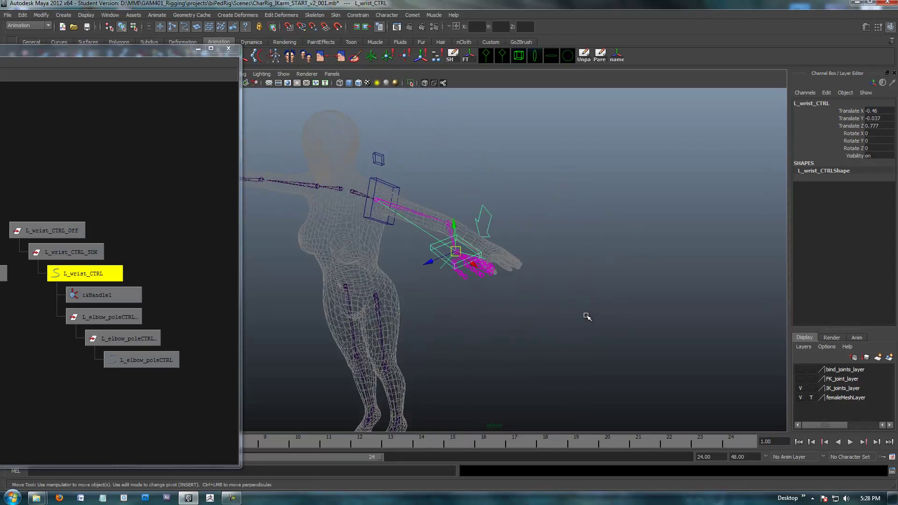
{"action": "key", "text": "ctrl+z"}
{"action": "key", "text": "ctrl+z"}
{"action": "key", "text": "ctrl+z"}
{"action": "key", "text": "ctrl+z"}
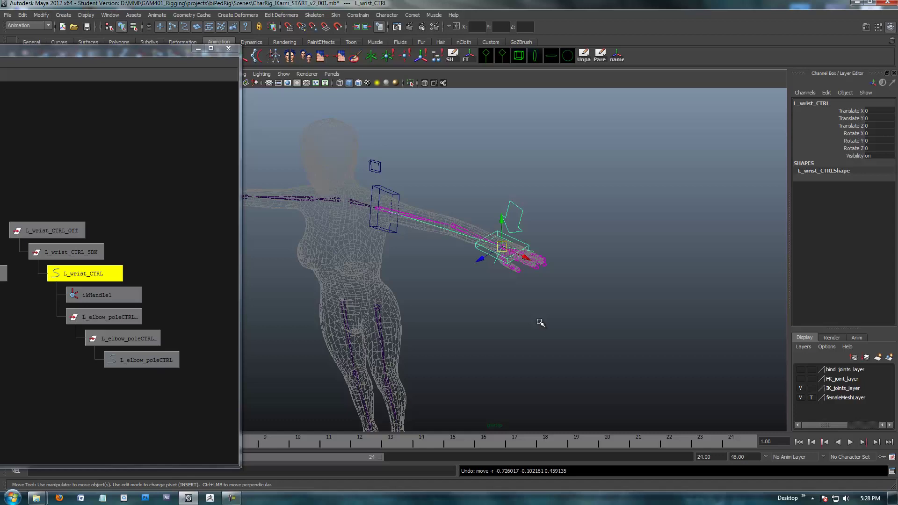
{"action": "left_click_drag", "start_coordinate": [540, 322], "coordinate": [513, 305], "text": "alt"}
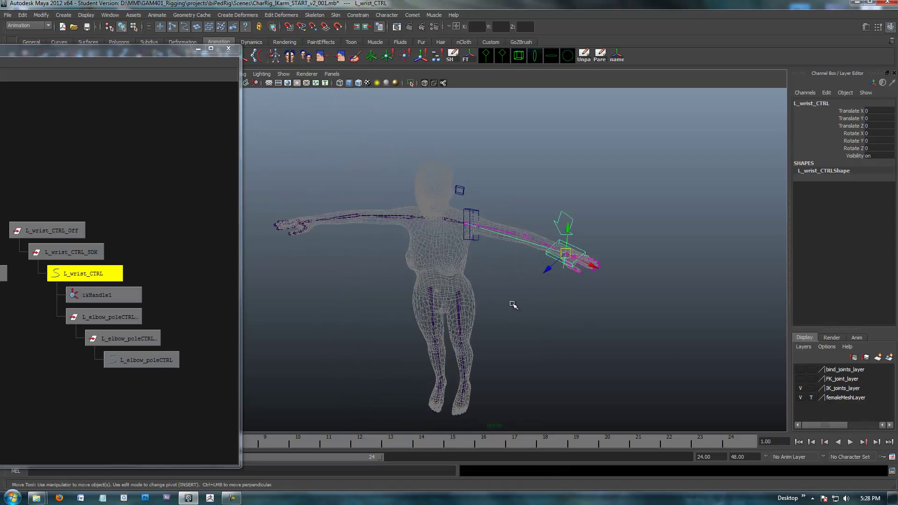
{"action": "scroll", "coordinate": [192, 257], "scroll_direction": "down", "scroll_amount": 2}
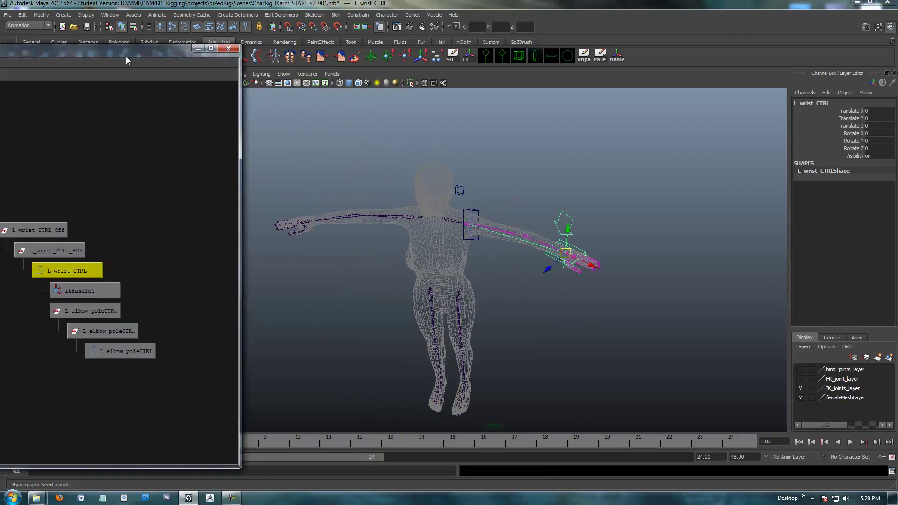
Shift the Hypergraph right to reveal the shoulder control nodes, then select ikHandle1
{"action": "left_click_drag", "start_coordinate": [119, 50], "coordinate": [200, 47]}
{"action": "middle_click_drag", "start_coordinate": [475, 255], "coordinate": [515, 222], "text": "alt"}
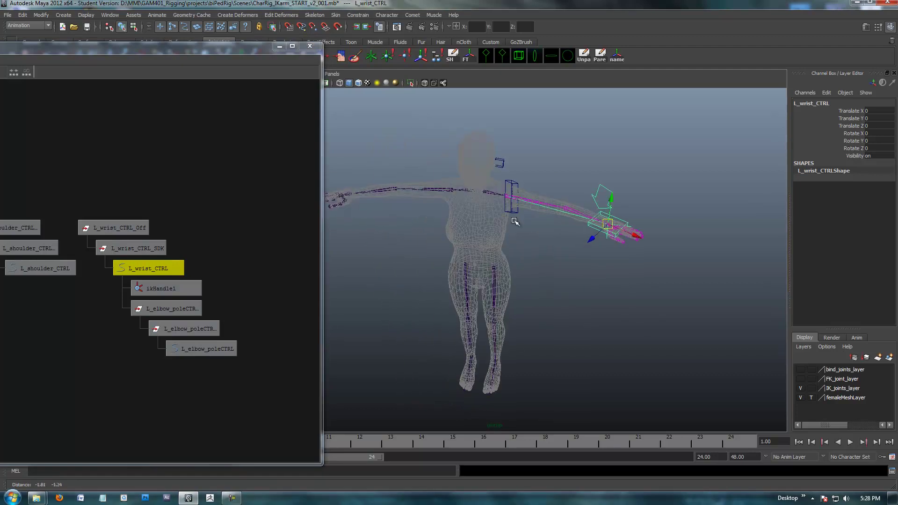
{"action": "left_click", "coordinate": [233, 498]}
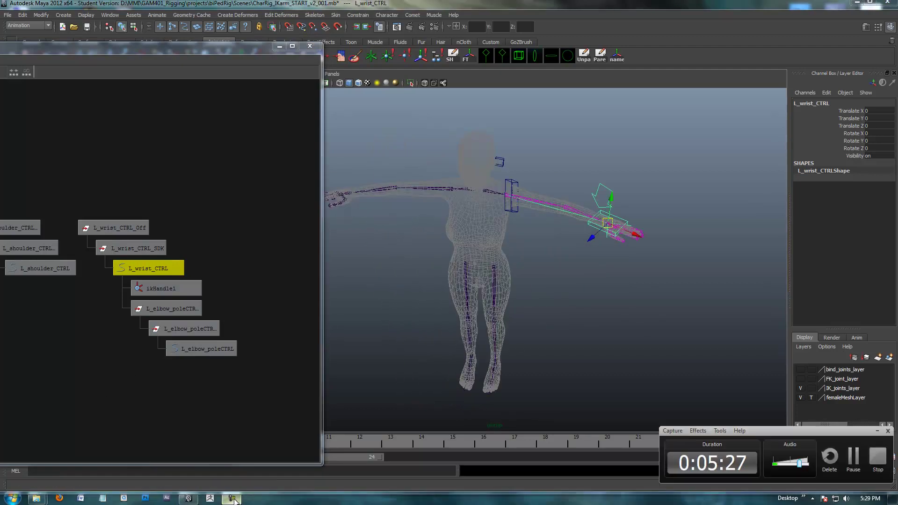
{"action": "left_click", "coordinate": [232, 498]}
{"action": "left_click_drag", "start_coordinate": [562, 309], "coordinate": [531, 285], "text": "alt"}
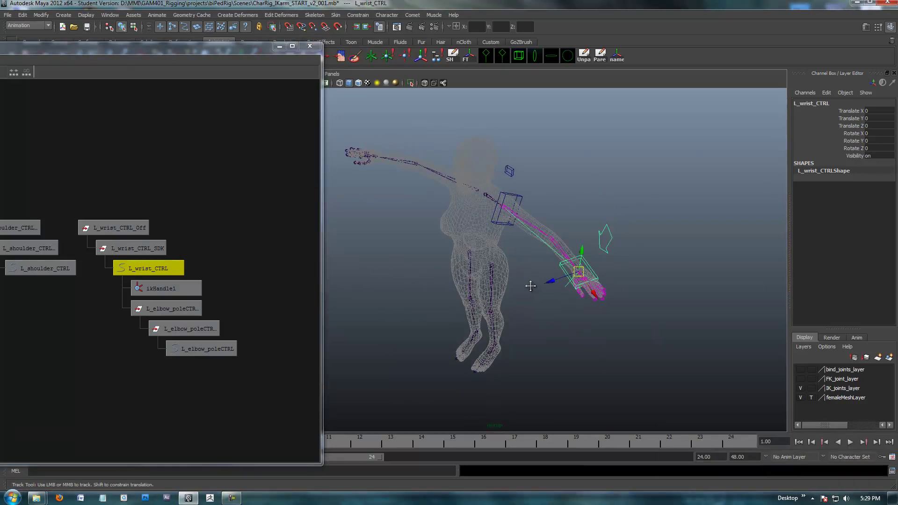
{"action": "middle_click_drag", "start_coordinate": [530, 286], "coordinate": [529, 286], "text": "alt"}
{"action": "left_click", "coordinate": [566, 287]}
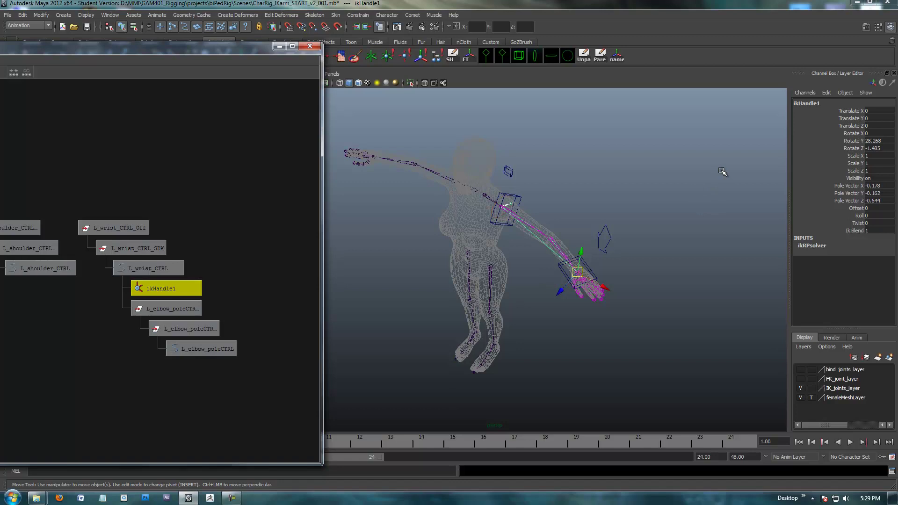
Rename ikHandle1 to L_Arm_ikHandle in the Channel Box
{"action": "double_click", "coordinate": [808, 103]}
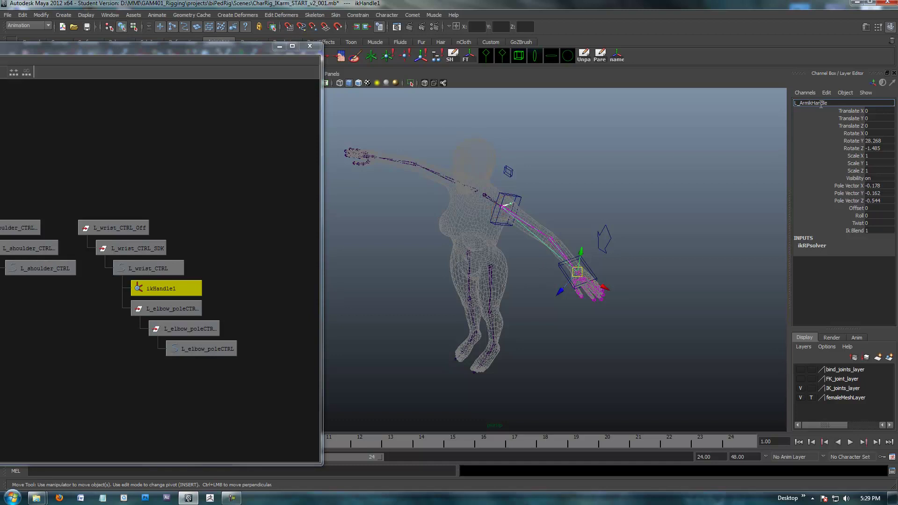
{"action": "key", "text": "Return"}
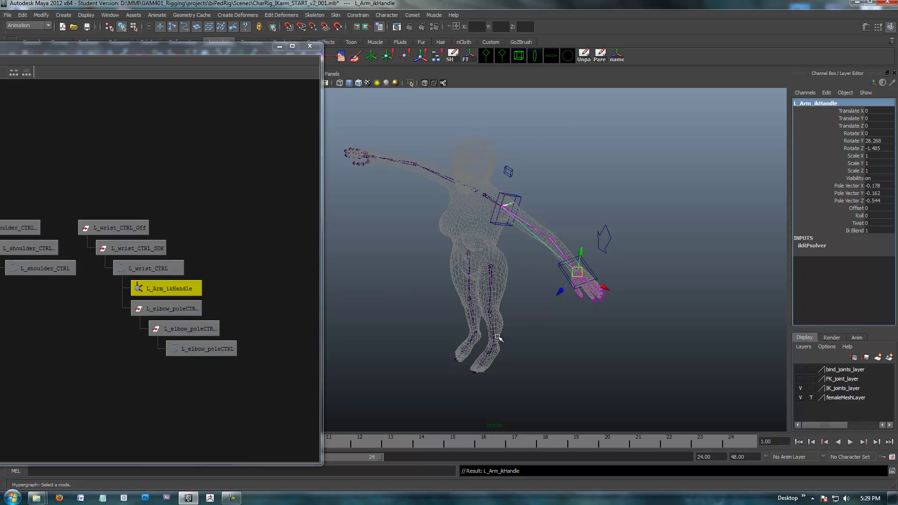
Orbit around the character so the arm and its clavicle, shoulder and wrist hierarchies are visible
{"action": "left_click_drag", "start_coordinate": [568, 309], "coordinate": [596, 323], "text": "alt"}
{"action": "middle_click_drag", "start_coordinate": [596, 323], "coordinate": [618, 298], "text": "alt"}
{"action": "left_click_drag", "start_coordinate": [618, 297], "coordinate": [521, 275], "text": "alt"}
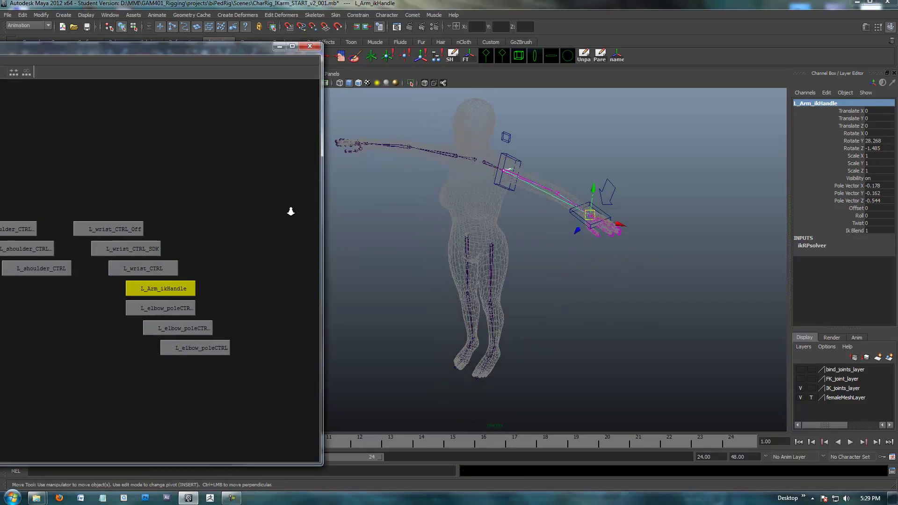
{"action": "middle_click_drag", "start_coordinate": [153, 181], "coordinate": [243, 184], "text": "alt"}
{"action": "left_click_drag", "start_coordinate": [571, 251], "coordinate": [514, 197], "text": "alt"}
Select the wrist control, then L_clavicle_CTRL, and frame the view on the shoulder
{"action": "left_click", "coordinate": [581, 261]}
{"action": "left_click", "coordinate": [580, 263]}
{"action": "left_click", "coordinate": [496, 144]}
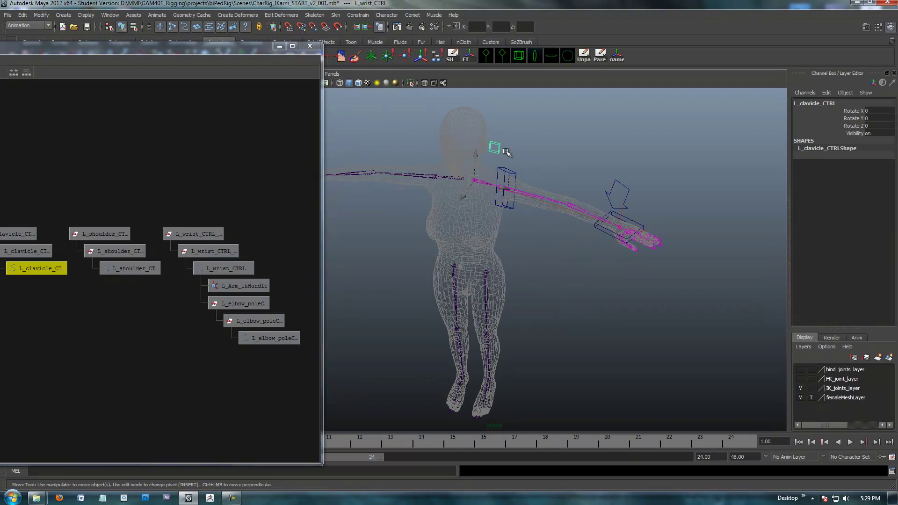
{"action": "scroll", "coordinate": [533, 189], "scroll_direction": "up", "scroll_amount": 5}
{"action": "left_click_drag", "start_coordinate": [458, 156], "coordinate": [471, 142], "text": "alt"}
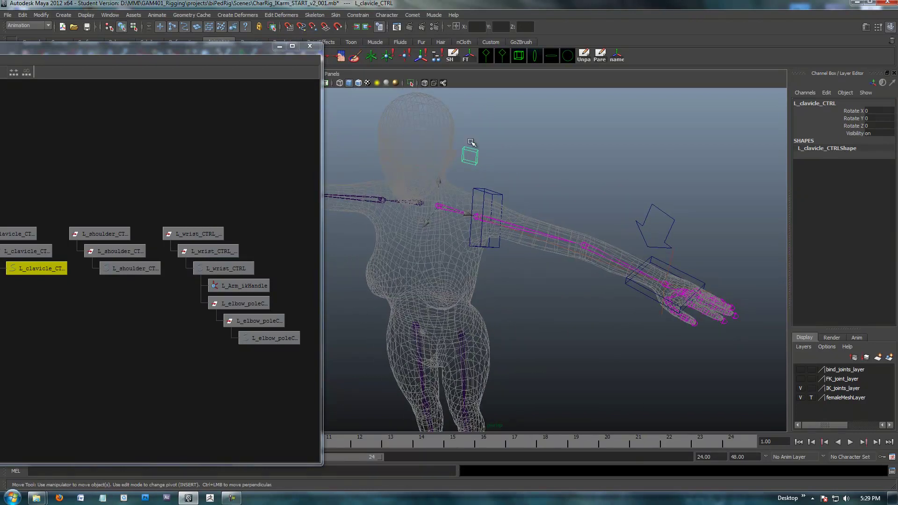
{"action": "left_click_drag", "start_coordinate": [553, 179], "coordinate": [527, 197], "text": "alt"}
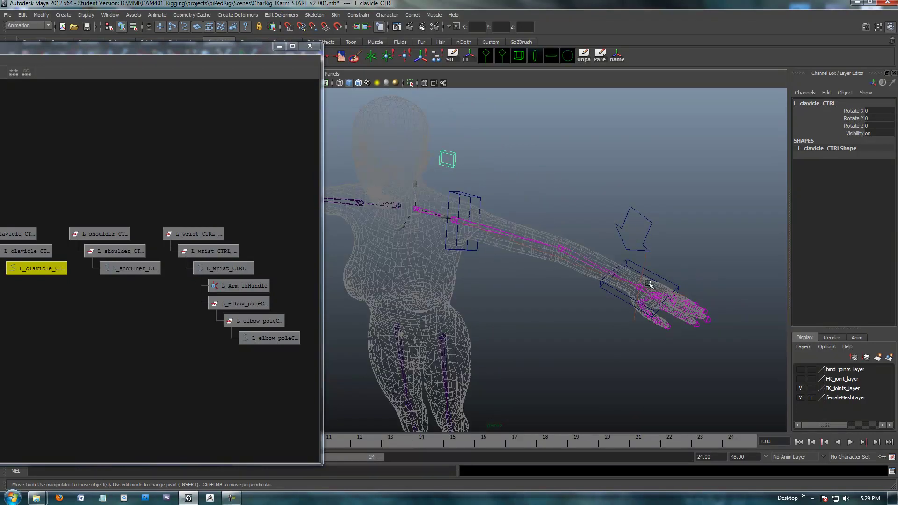
{"action": "left_click_drag", "start_coordinate": [600, 246], "coordinate": [446, 183], "text": "alt"}
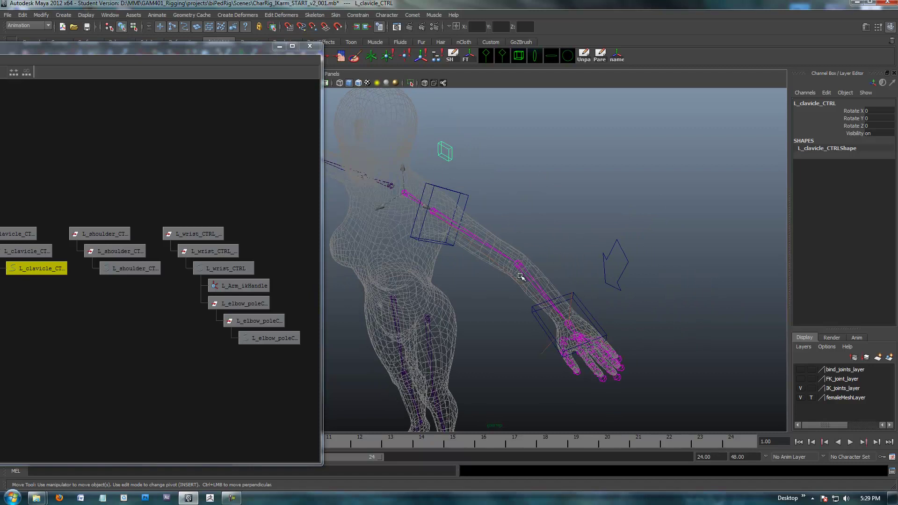
{"action": "left_click_drag", "start_coordinate": [570, 219], "coordinate": [589, 286], "text": "alt"}
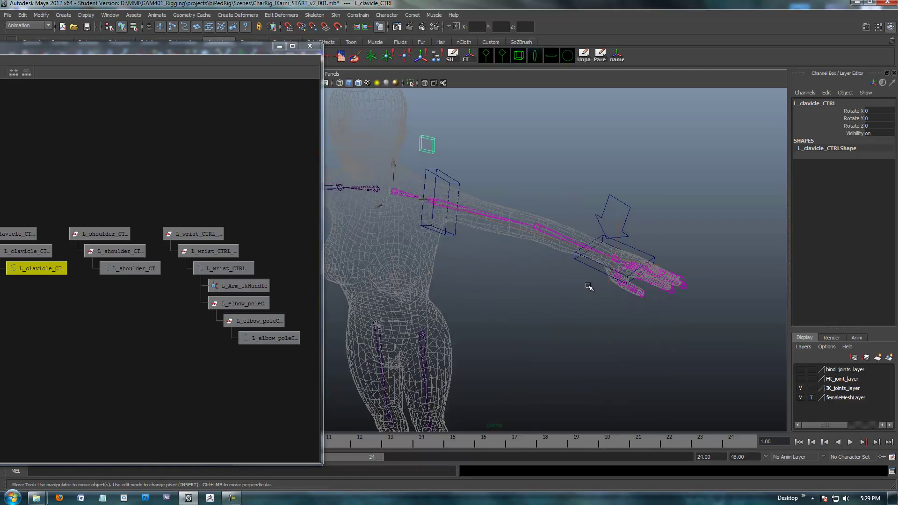
Parent L_wrist_CTRL_Off under L_shoulder_CTRL and L_shoulder_CTRL_Off under L_clavicle_CTRL, then pickwalk up to the clavicle
{"action": "left_click", "coordinate": [593, 270]}
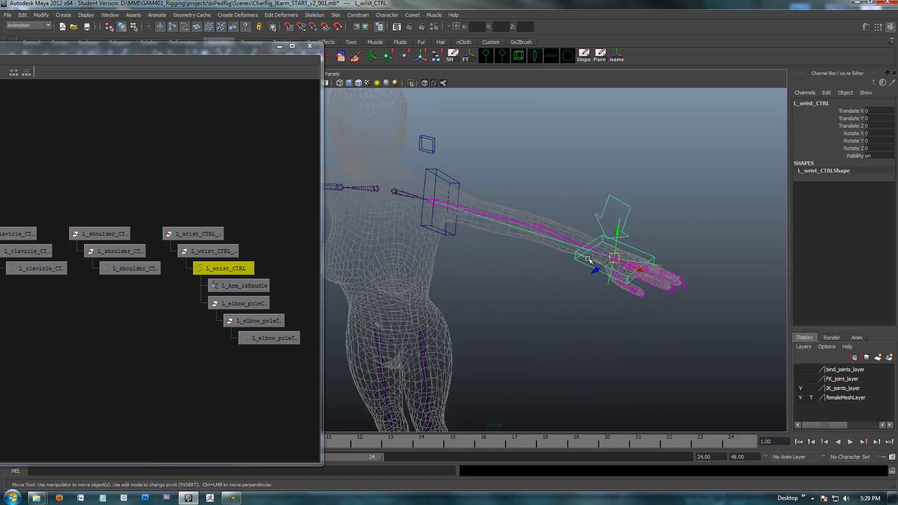
{"action": "left_click_drag", "start_coordinate": [408, 184], "coordinate": [486, 144], "text": "alt"}
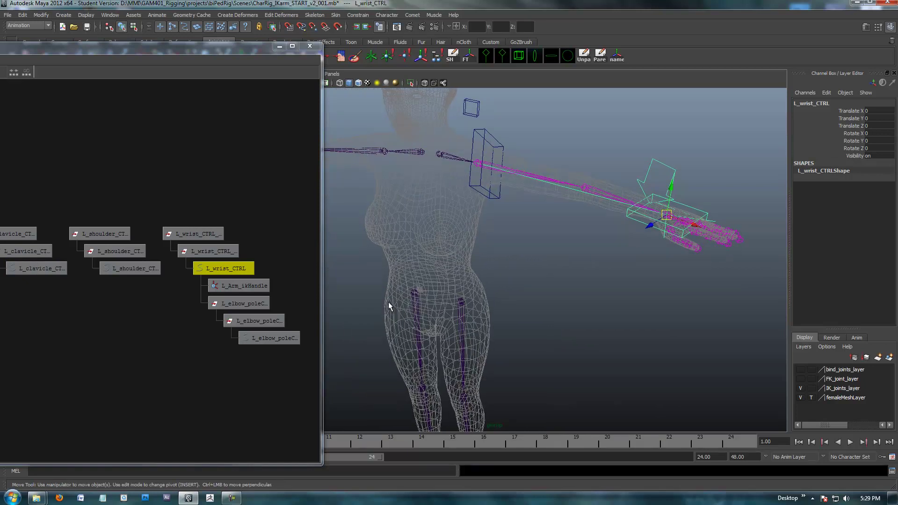
{"action": "middle_click_drag", "start_coordinate": [161, 297], "coordinate": [152, 269], "text": "alt"}
{"action": "left_click", "coordinate": [215, 237]}
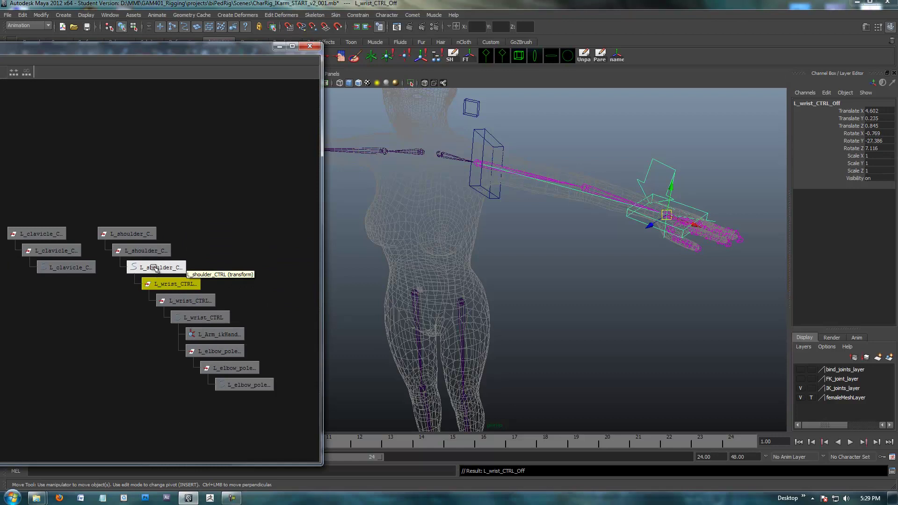
{"action": "left_click", "coordinate": [132, 235]}
{"action": "middle_click_drag", "start_coordinate": [132, 236], "coordinate": [73, 270]}
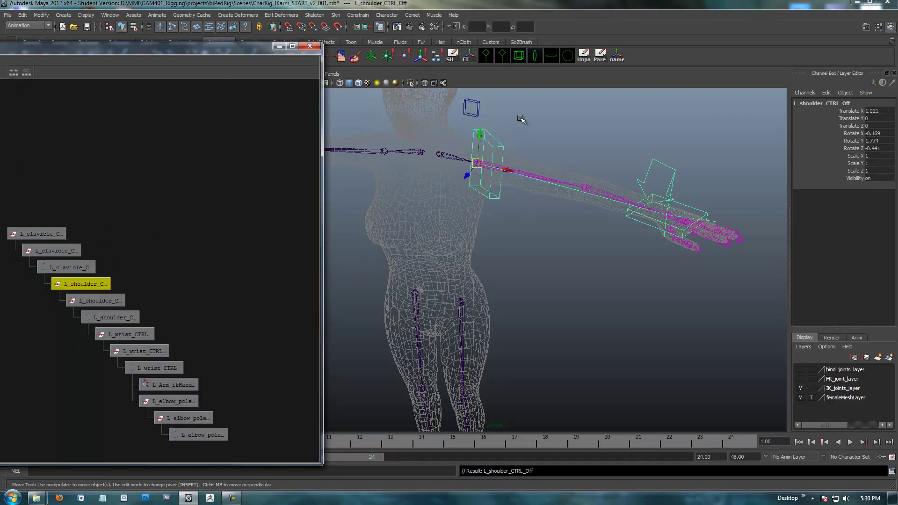
{"action": "key", "text": "Up"}
{"action": "left_click_drag", "start_coordinate": [618, 143], "coordinate": [515, 251], "text": "alt"}
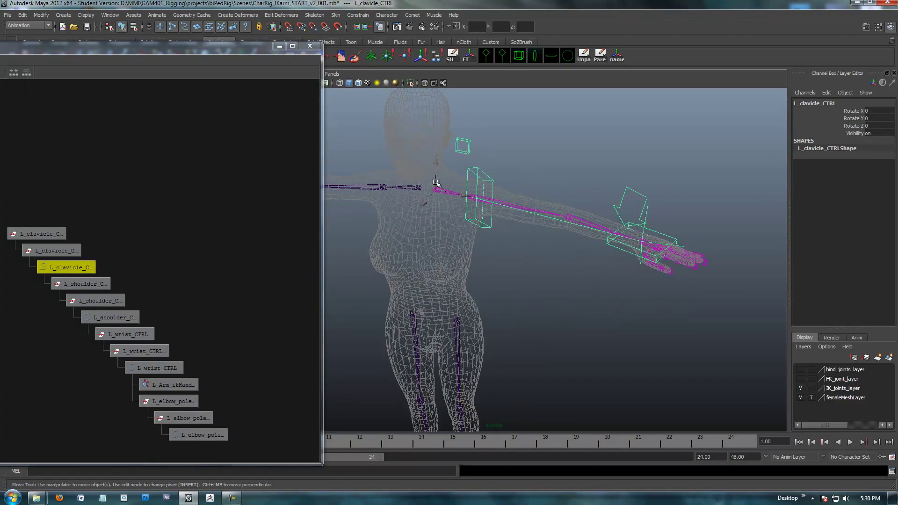
Rotate L_clavicle_CTRL to swing the arm upward
{"action": "left_click_drag", "start_coordinate": [436, 183], "coordinate": [464, 218], "text": "alt"}
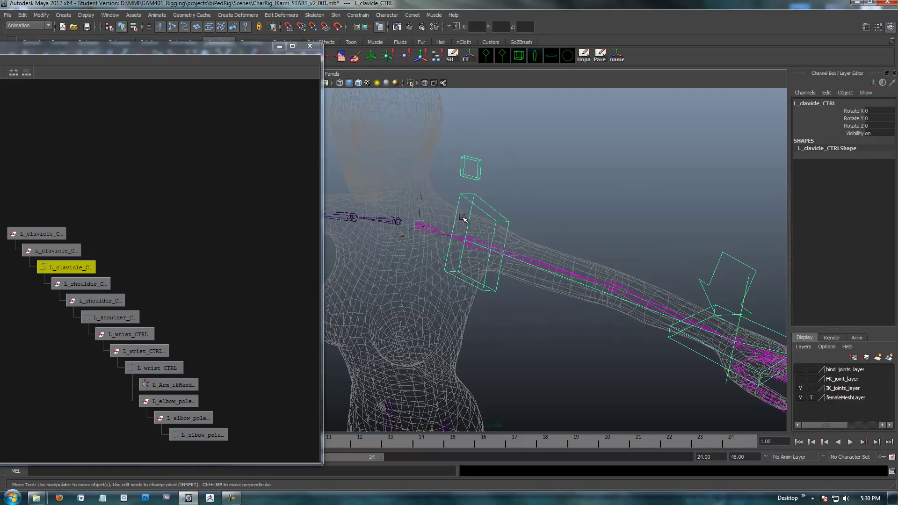
{"action": "key", "text": "e"}
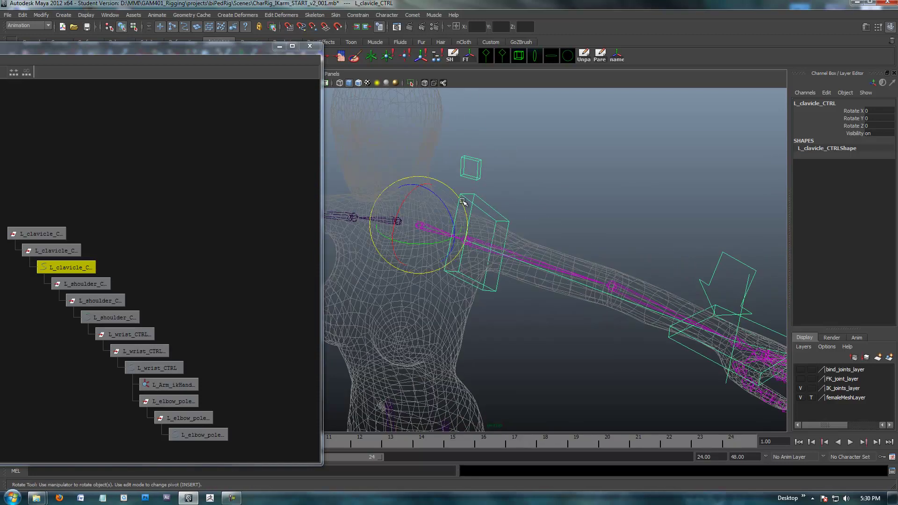
{"action": "left_click_drag", "start_coordinate": [447, 214], "coordinate": [473, 217], "text": "alt"}
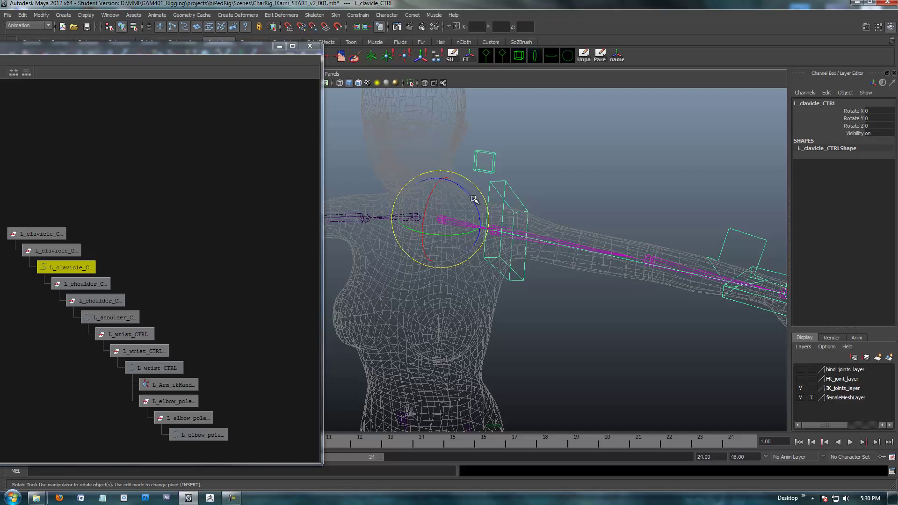
{"action": "left_click_drag", "start_coordinate": [474, 199], "coordinate": [487, 277]}
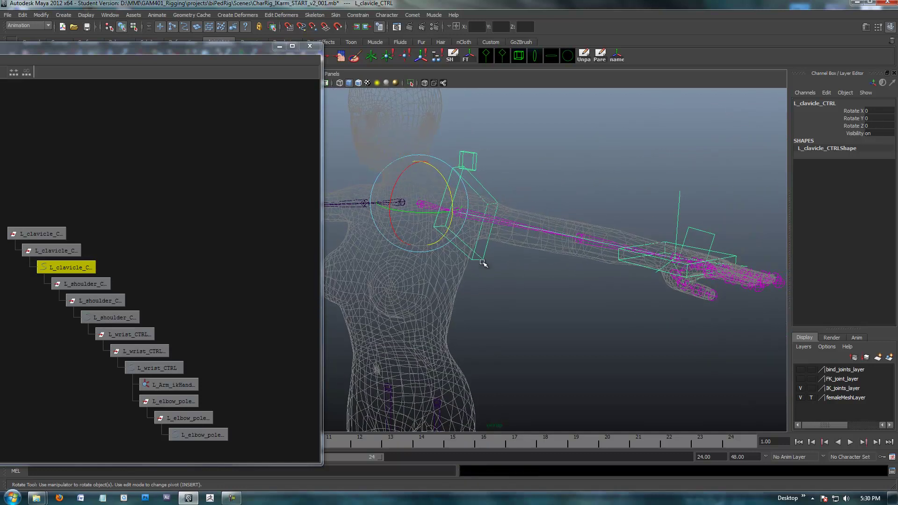
Move L_shoulder_CTRL up and down to test it, then undo the move
{"action": "left_click", "coordinate": [483, 261]}
{"action": "left_click_drag", "start_coordinate": [546, 283], "coordinate": [482, 236], "text": "alt"}
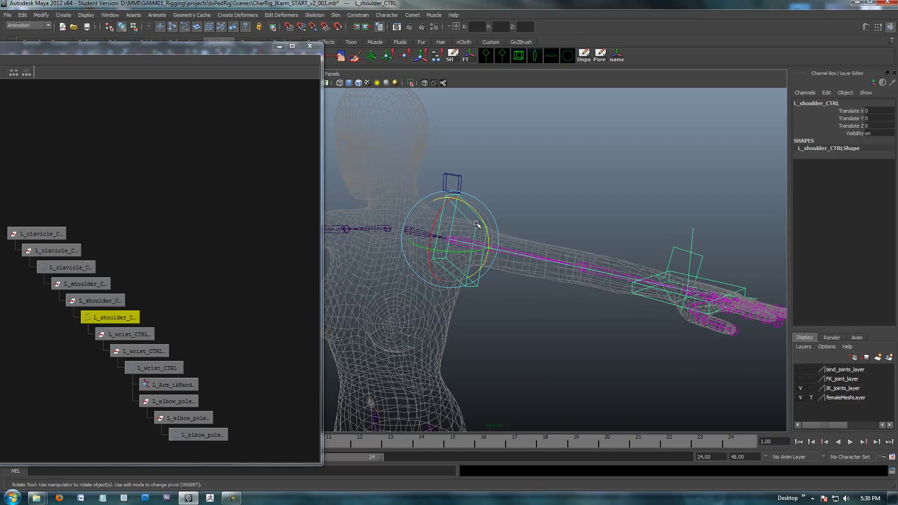
{"action": "key", "text": "w"}
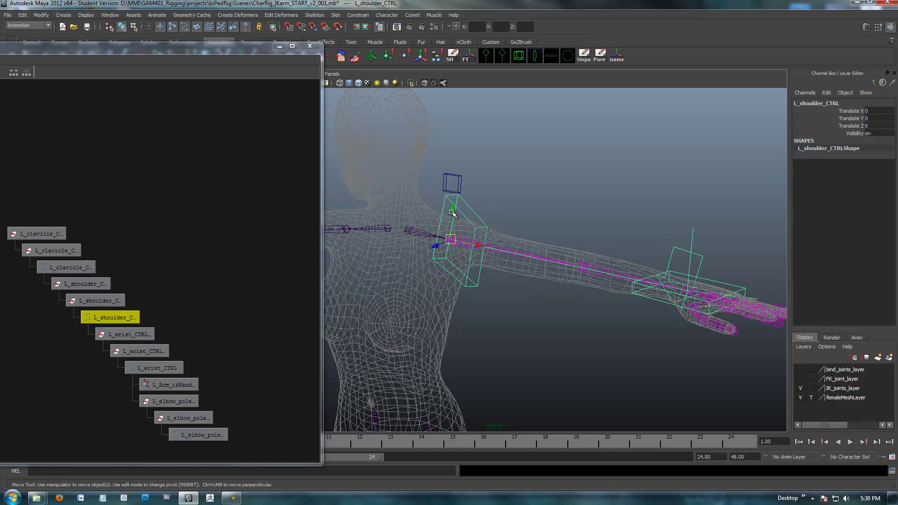
{"action": "left_click_drag", "start_coordinate": [452, 213], "coordinate": [458, 265]}
{"action": "key", "text": "ctrl+z"}
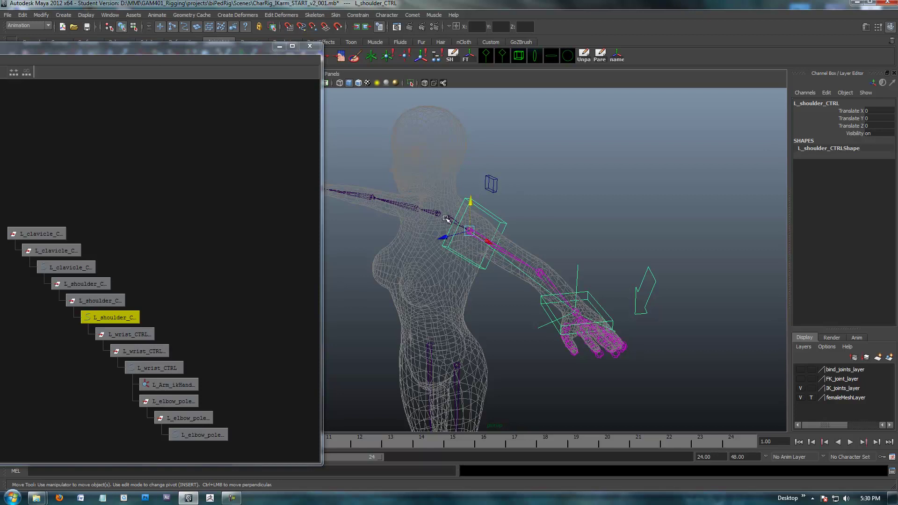
Rotate L_clavicle_CTRL again to lift the arm horizontal
{"action": "left_click_drag", "start_coordinate": [450, 218], "coordinate": [487, 198], "text": "alt"}
{"action": "left_click", "coordinate": [492, 194]}
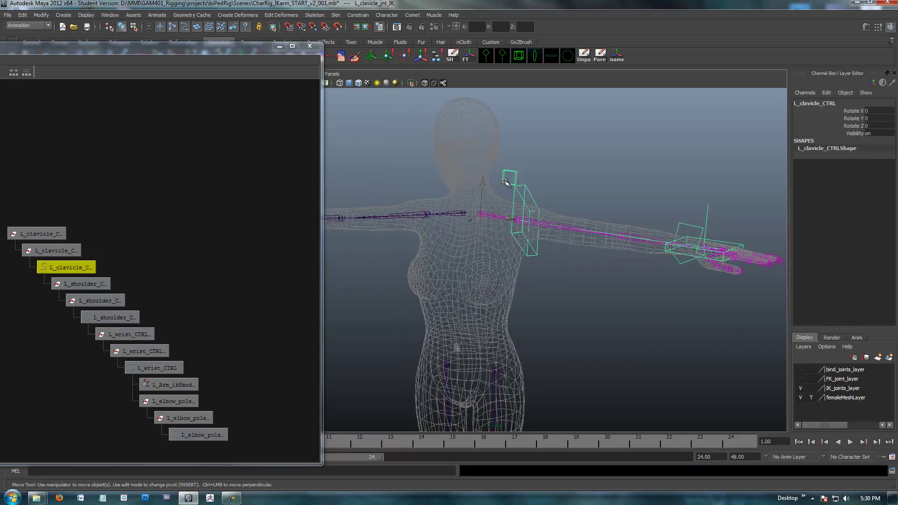
{"action": "right_click_drag", "start_coordinate": [491, 201], "coordinate": [541, 207], "text": "alt"}
{"action": "key", "text": "e"}
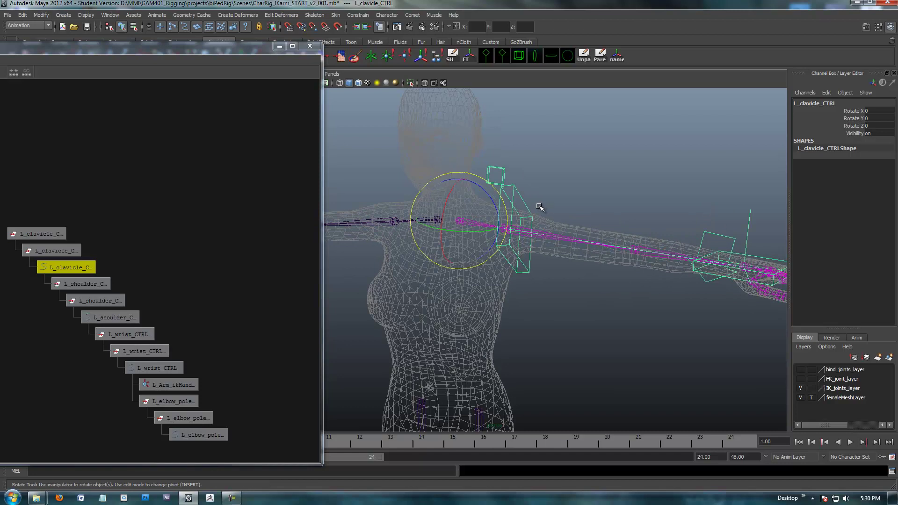
{"action": "left_click_drag", "start_coordinate": [498, 198], "coordinate": [487, 195]}
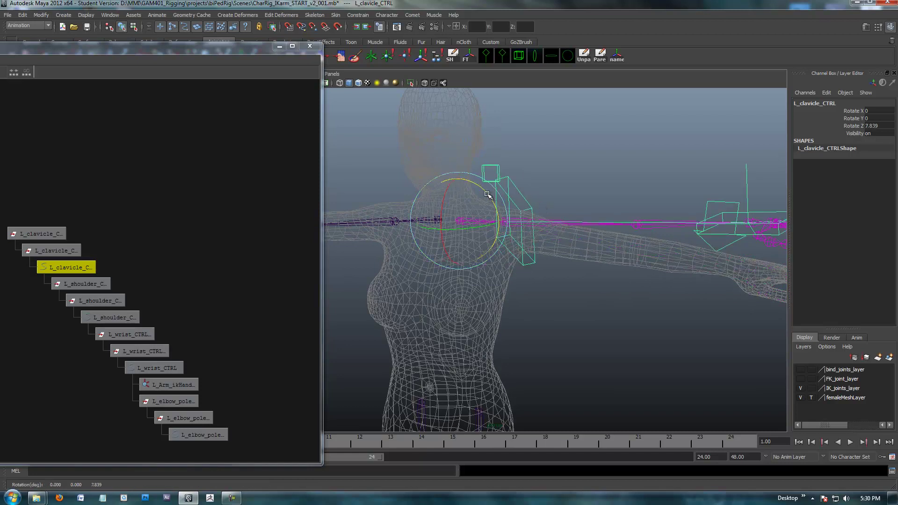
Move L_wrist_CTRL down along Y, then undo both the wrist move and the clavicle rotation
{"action": "left_click", "coordinate": [767, 209]}
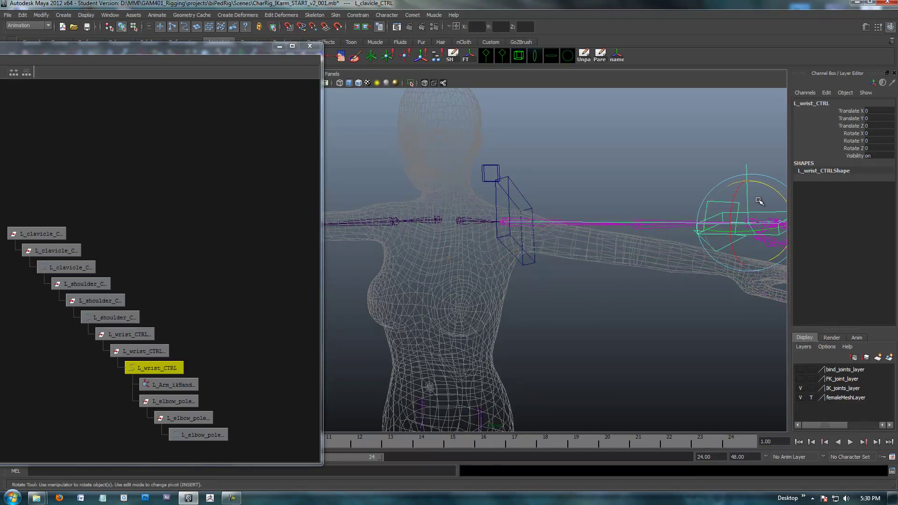
{"action": "key", "text": "w"}
{"action": "left_click_drag", "start_coordinate": [748, 192], "coordinate": [747, 232]}
{"action": "key", "text": "ctrl+z"}
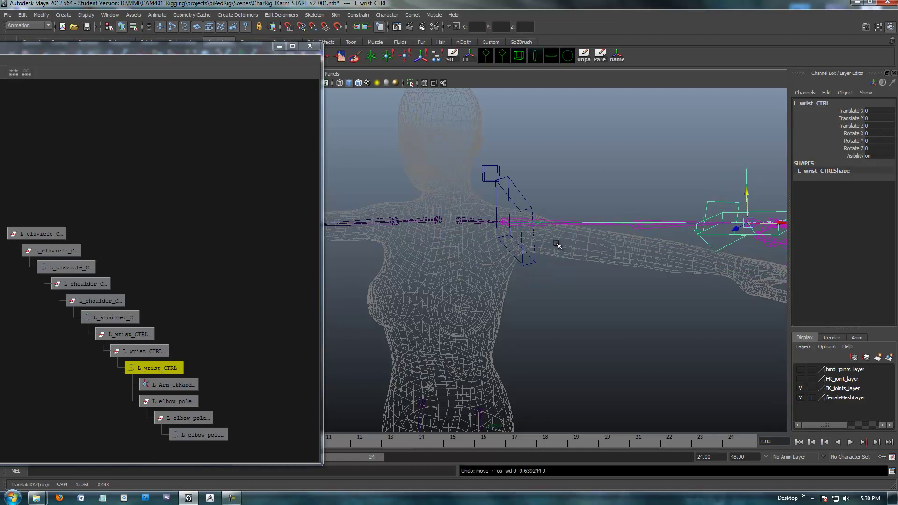
{"action": "key", "text": "ctrl+z"}
{"action": "key", "text": "ctrl+z"}
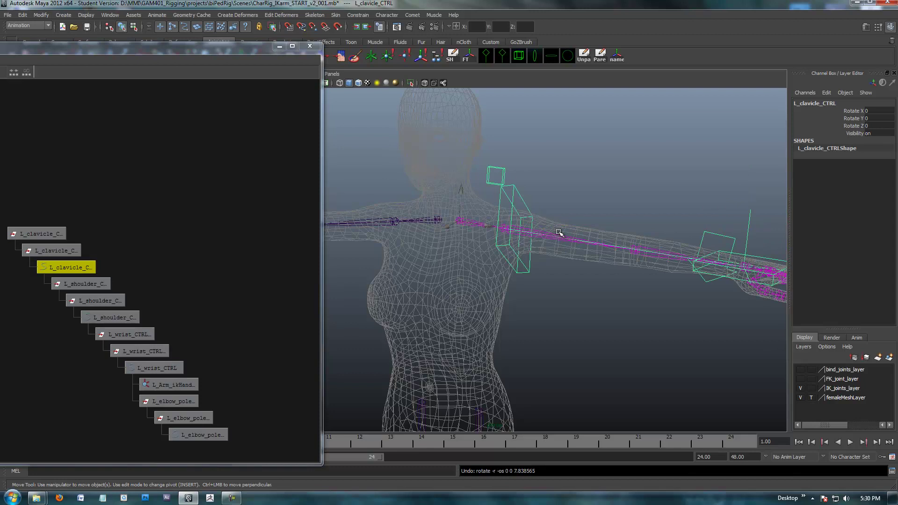
Raise L_shoulder_CTRL along Y, undo it, and reselect L_clavicle_CTRL
{"action": "left_click_drag", "start_coordinate": [594, 208], "coordinate": [513, 234], "text": "alt"}
{"action": "left_click", "coordinate": [512, 234]}
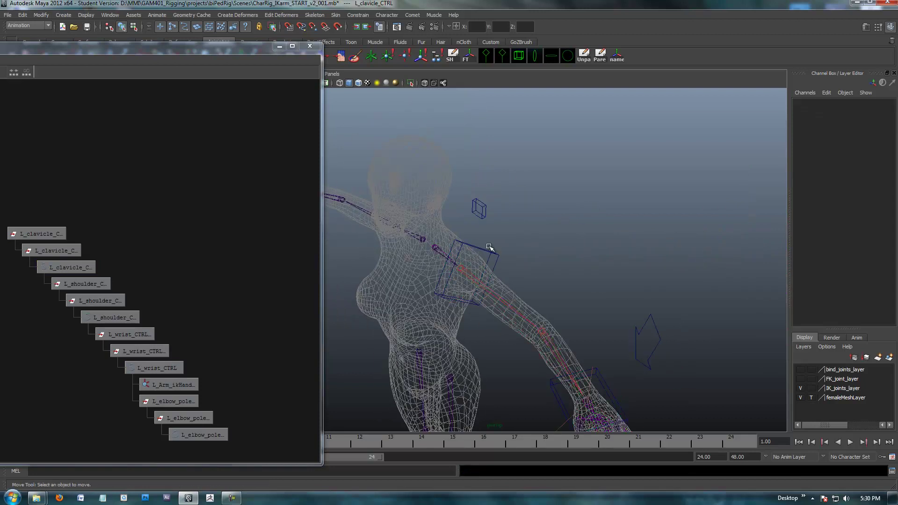
{"action": "left_click", "coordinate": [486, 252]}
{"action": "left_click_drag", "start_coordinate": [564, 205], "coordinate": [601, 196], "text": "alt"}
{"action": "left_click_drag", "start_coordinate": [514, 187], "coordinate": [517, 174]}
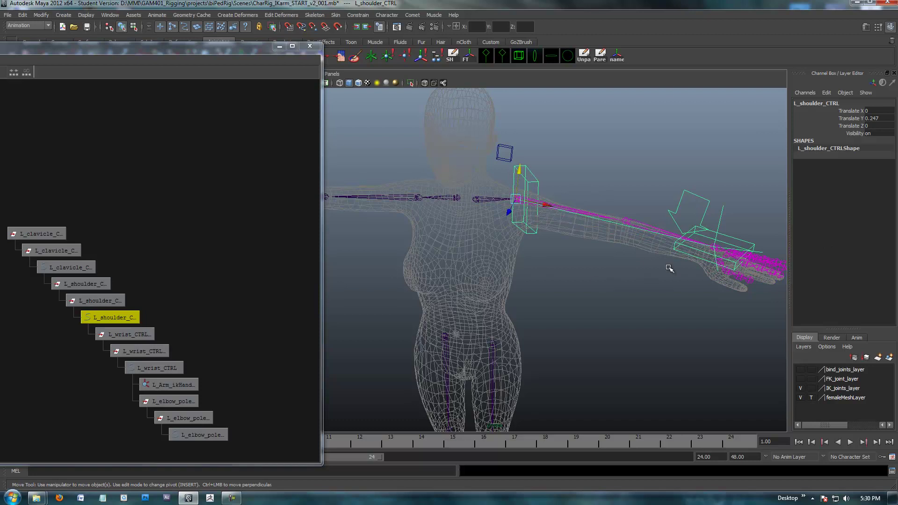
{"action": "left_click_drag", "start_coordinate": [523, 283], "coordinate": [572, 297], "text": "alt"}
{"action": "key", "text": "ctrl+z"}
{"action": "left_click", "coordinate": [511, 159]}
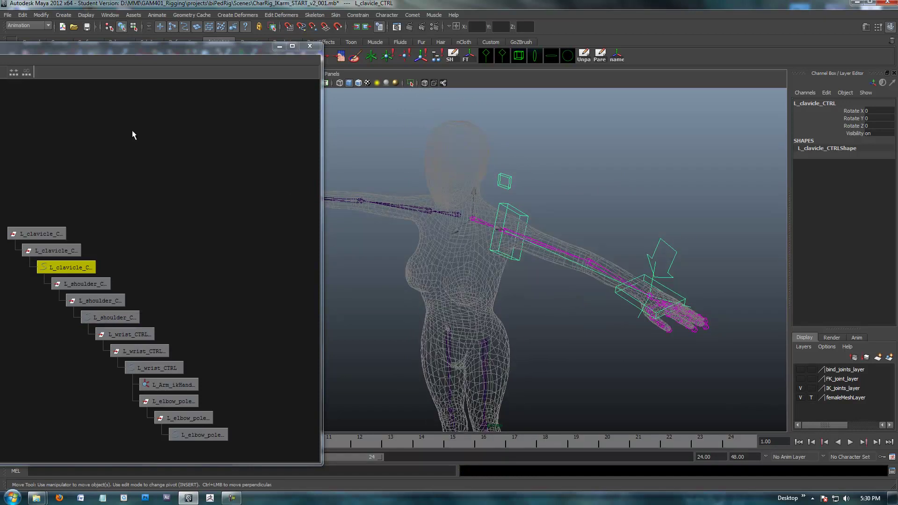
{"action": "left_click_drag", "start_coordinate": [116, 50], "coordinate": [180, 41]}
Add the selected L_clavicle_CTRL to IK_joints_layer, hiding the layer and then making it visible again
{"action": "key", "text": "a"}
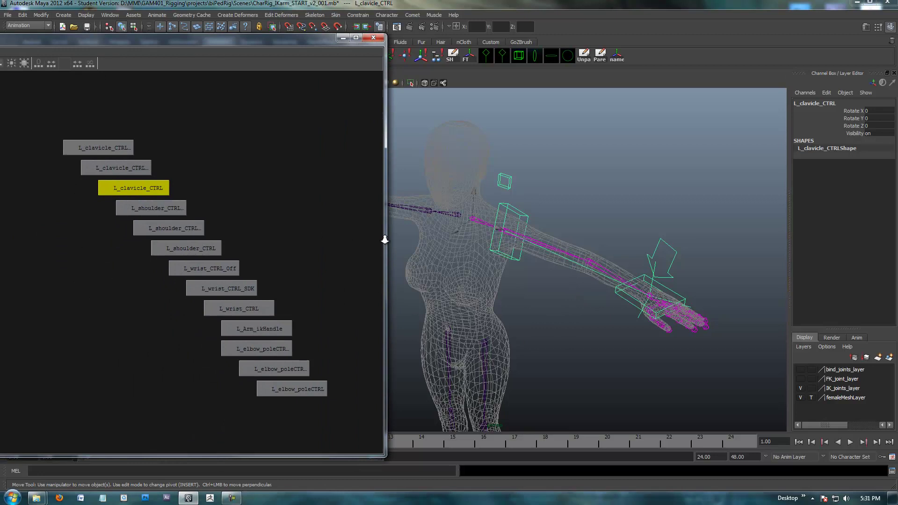
{"action": "scroll", "coordinate": [263, 191], "scroll_direction": "up", "scroll_amount": 5}
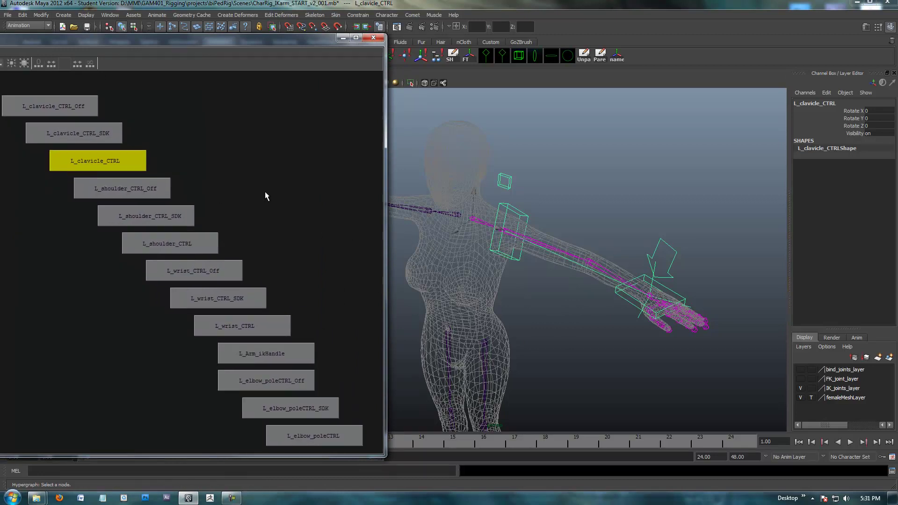
{"action": "left_click_drag", "start_coordinate": [542, 331], "coordinate": [581, 324], "text": "alt"}
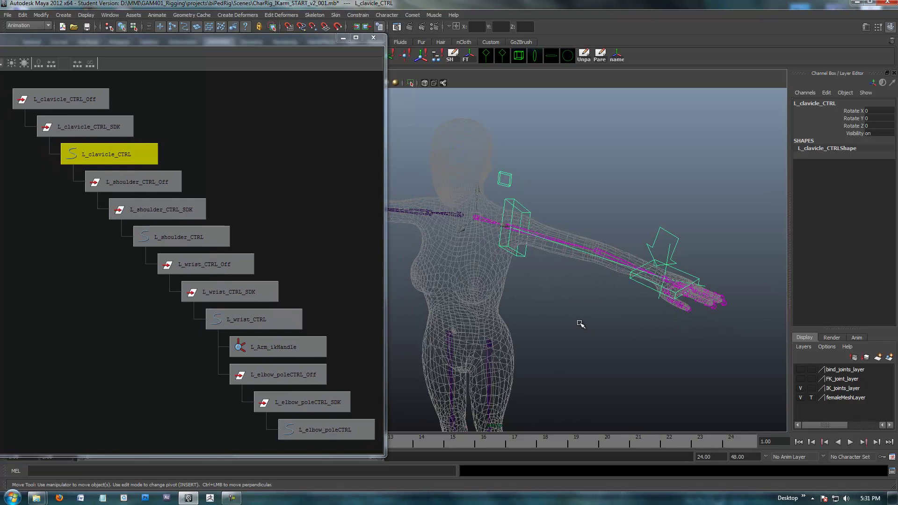
{"action": "left_click_drag", "start_coordinate": [551, 274], "coordinate": [557, 297], "text": "alt"}
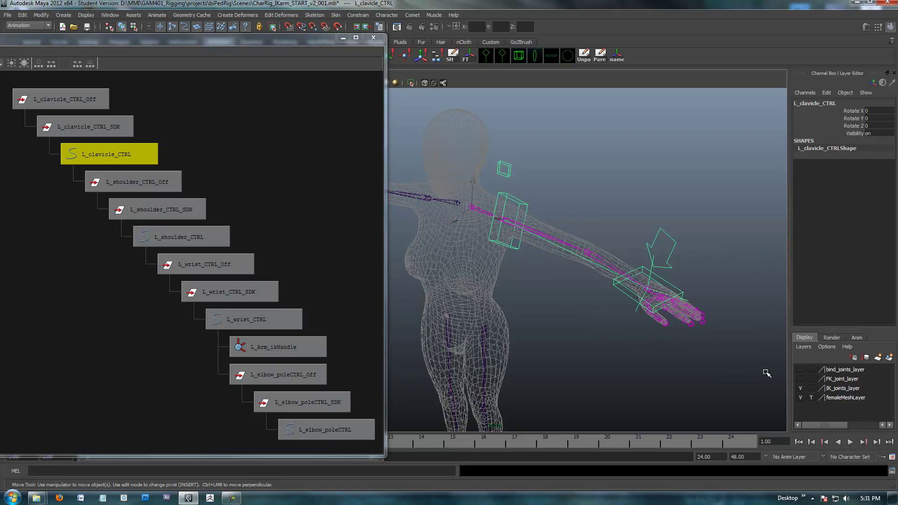
{"action": "left_click", "coordinate": [801, 388]}
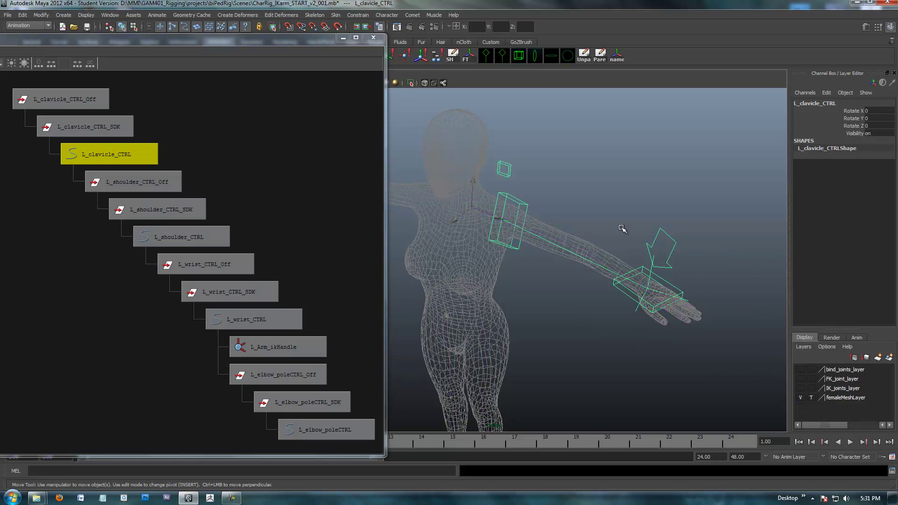
{"action": "right_click", "coordinate": [846, 389]}
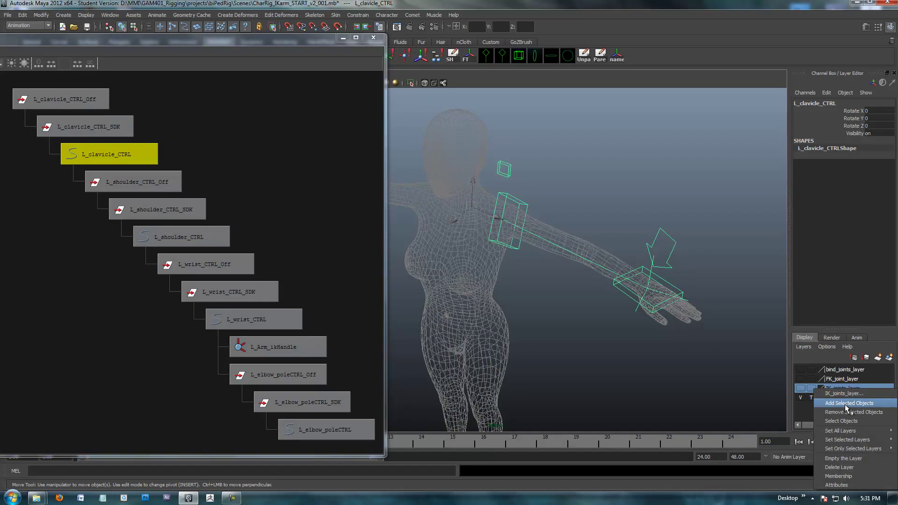
{"action": "left_click", "coordinate": [847, 405]}
{"action": "left_click", "coordinate": [800, 389]}
{"action": "left_click_drag", "start_coordinate": [585, 302], "coordinate": [632, 298], "text": "alt"}
{"action": "left_click", "coordinate": [225, 499]}
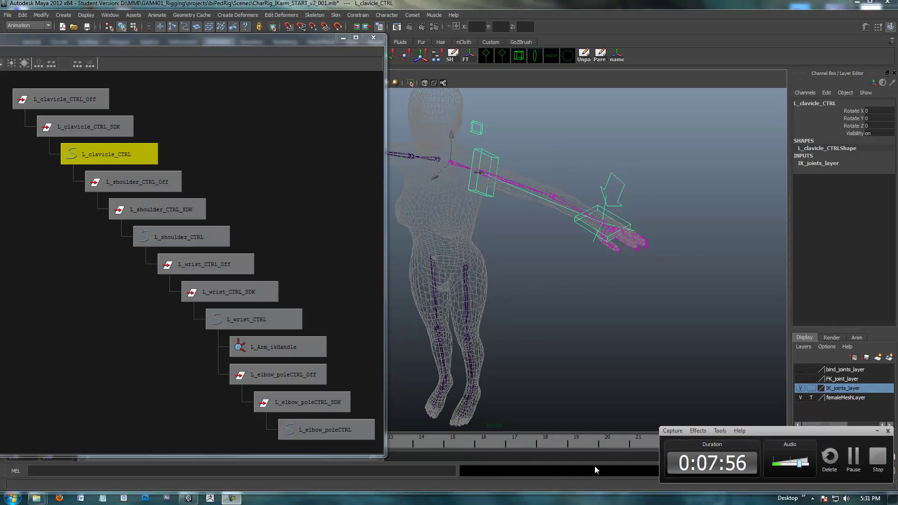
{"action": "left_click_drag", "start_coordinate": [614, 333], "coordinate": [567, 315], "text": "alt"}
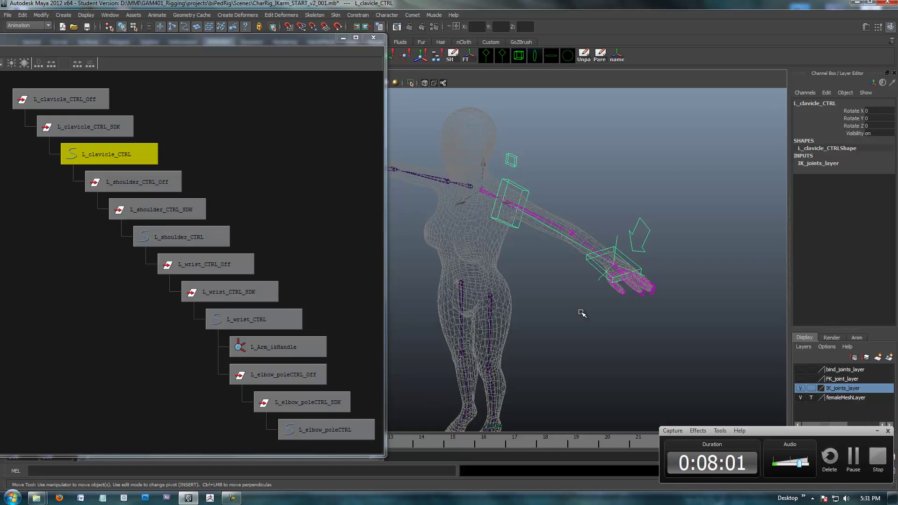
{"action": "mouse_move", "coordinate": [591, 295]}
{"action": "left_mouse_down", "text": "alt"}
{"action": "mouse_move", "coordinate": [553, 285]}
{"action": "mouse_move", "coordinate": [596, 291]}
{"action": "mouse_move", "coordinate": [588, 286]}
{"action": "left_mouse_up", "text": "alt"}
{"action": "scroll", "coordinate": [587, 280], "scroll_direction": "up", "scroll_amount": 3}
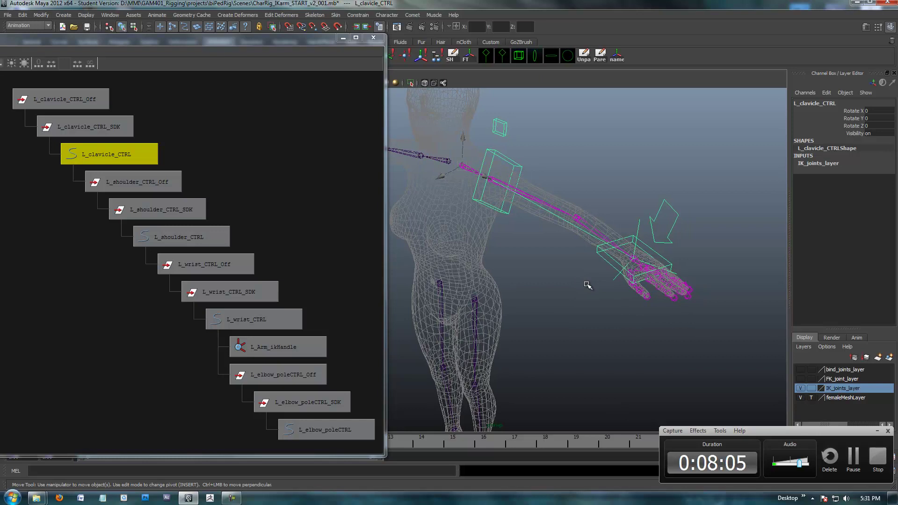
{"action": "left_click", "coordinate": [240, 292]}
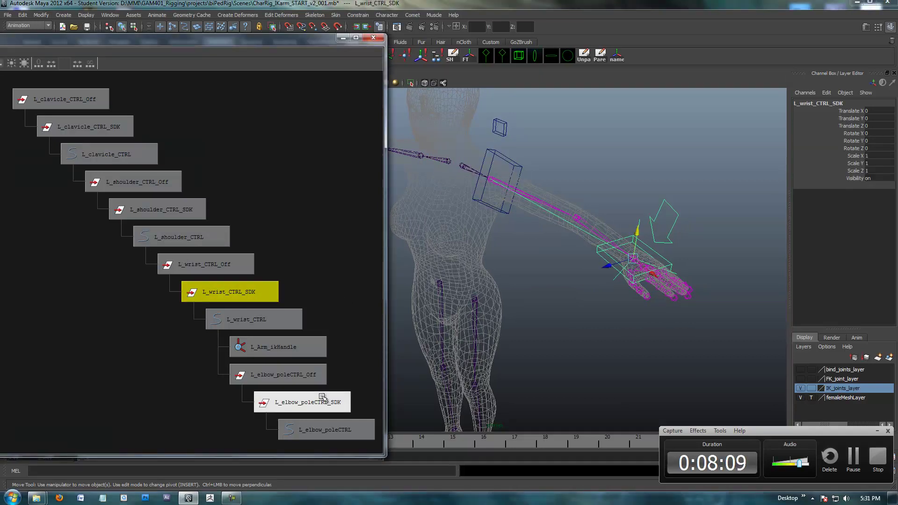
{"action": "middle_click_drag", "start_coordinate": [566, 315], "coordinate": [535, 296], "text": "alt"}
{"action": "left_click_drag", "start_coordinate": [535, 296], "coordinate": [505, 347], "text": "alt"}
{"action": "scroll", "coordinate": [505, 348], "scroll_direction": "down", "scroll_amount": 5}
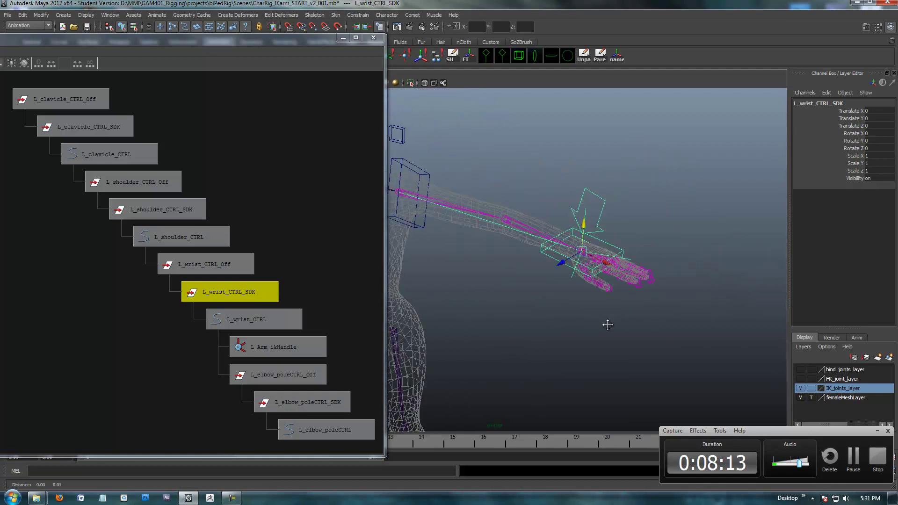
{"action": "left_click", "coordinate": [434, 155]}
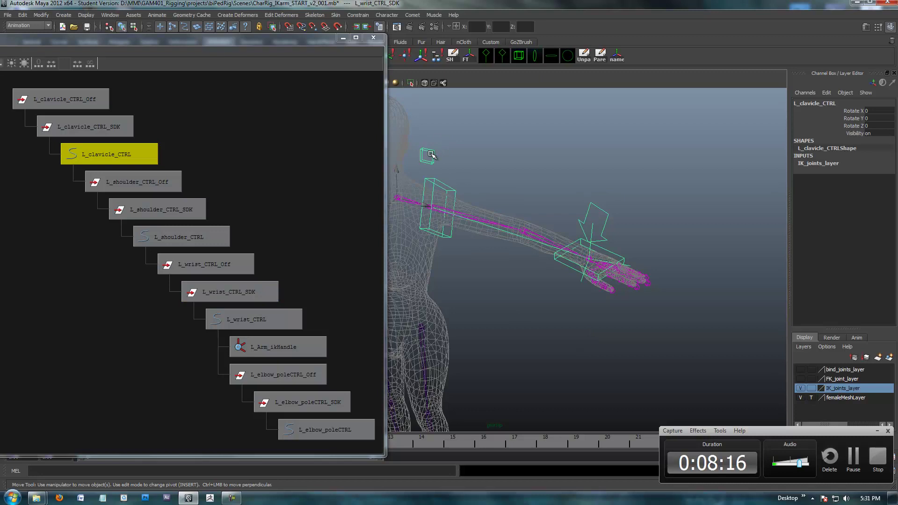
{"action": "left_click_drag", "start_coordinate": [846, 436], "coordinate": [844, 432]}
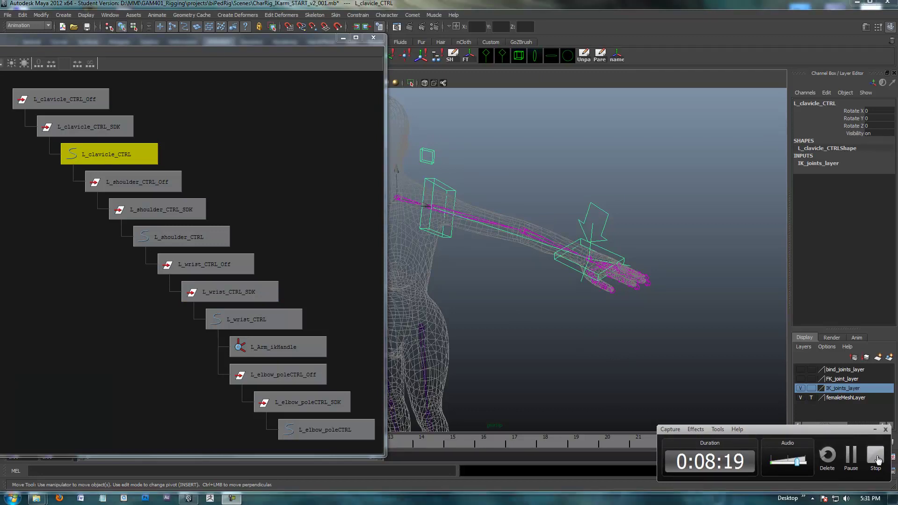